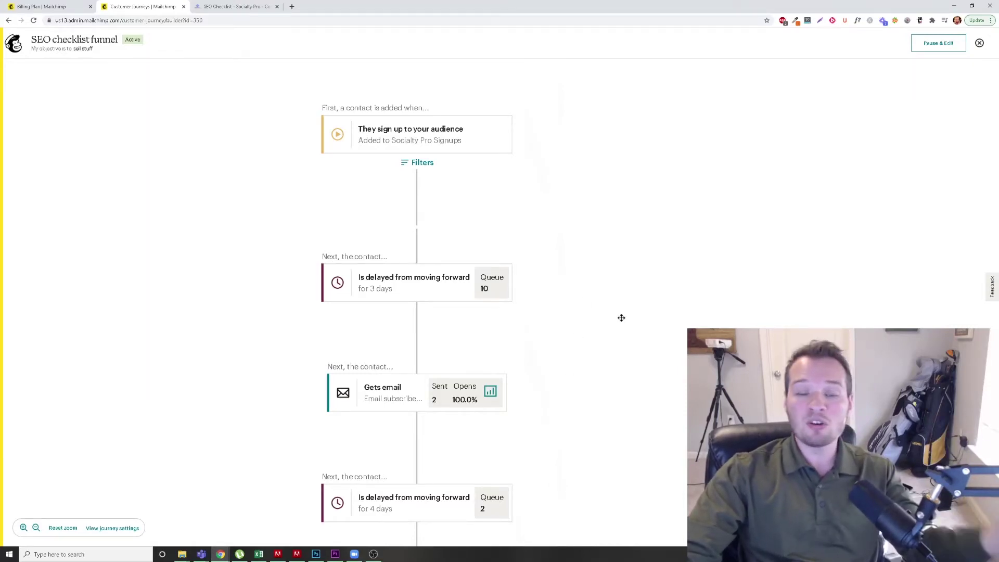
# Scroll and pan the journey map to view its later steps.
pyautogui.scroll(-8, 621, 318)
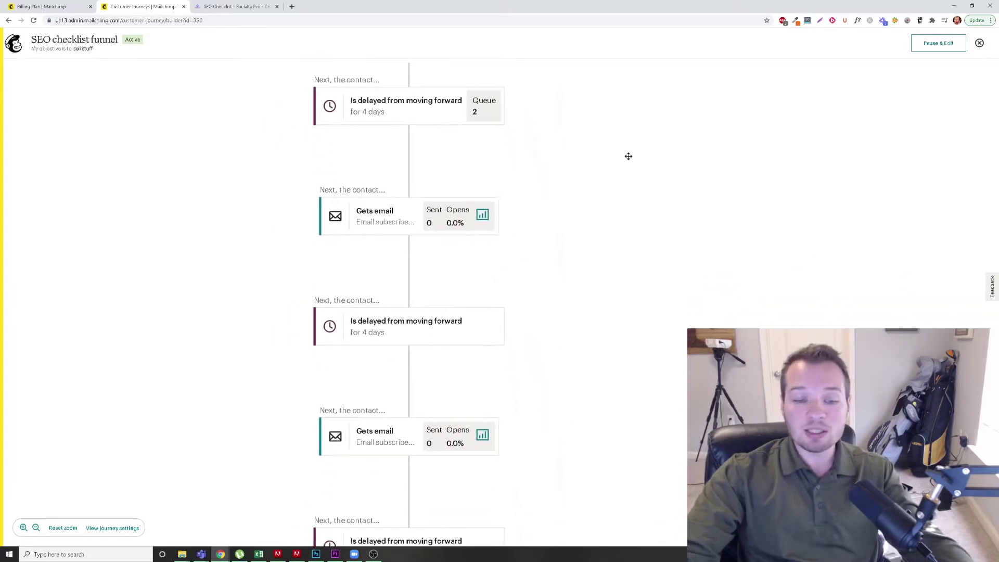
pyautogui.scroll(-5, 628, 156)
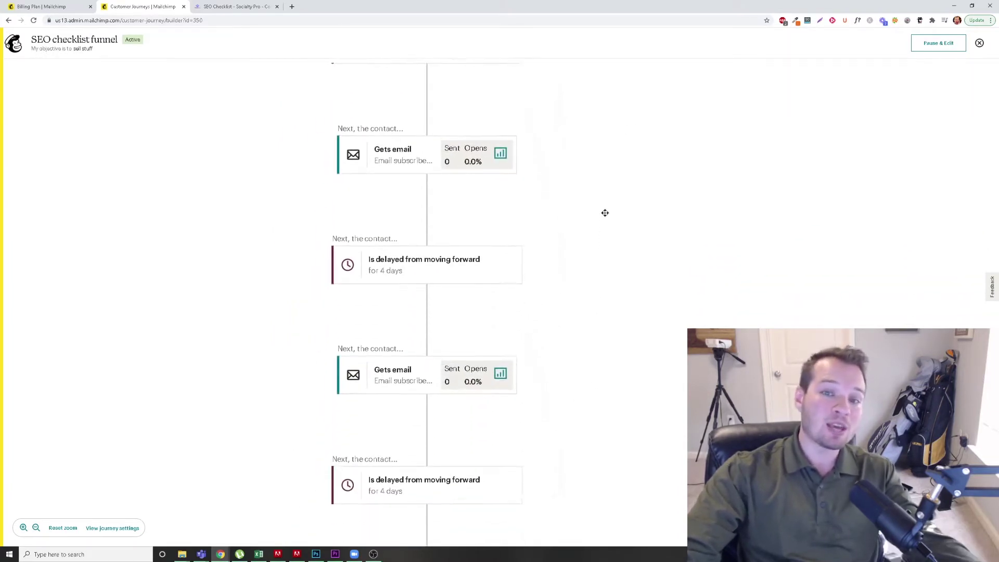
pyautogui.moveTo(605, 213); pyautogui.dragTo(599, 182)
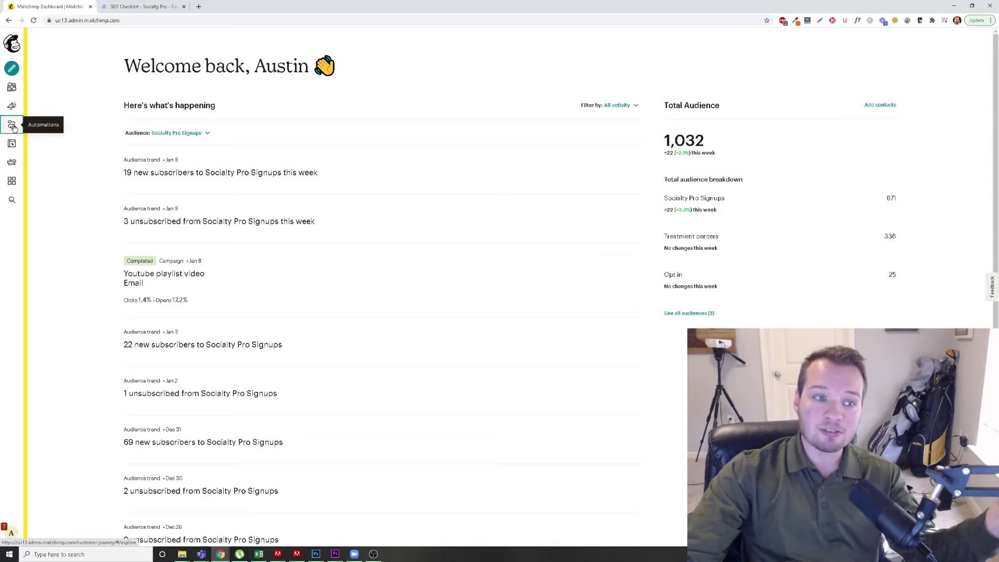
# In Automations, browse the Explore starting points, then switch to the My Journeys list.
pyautogui.click(13, 125)
pyautogui.scroll(-5, 543, 286)
pyautogui.scroll(6, 544, 286)
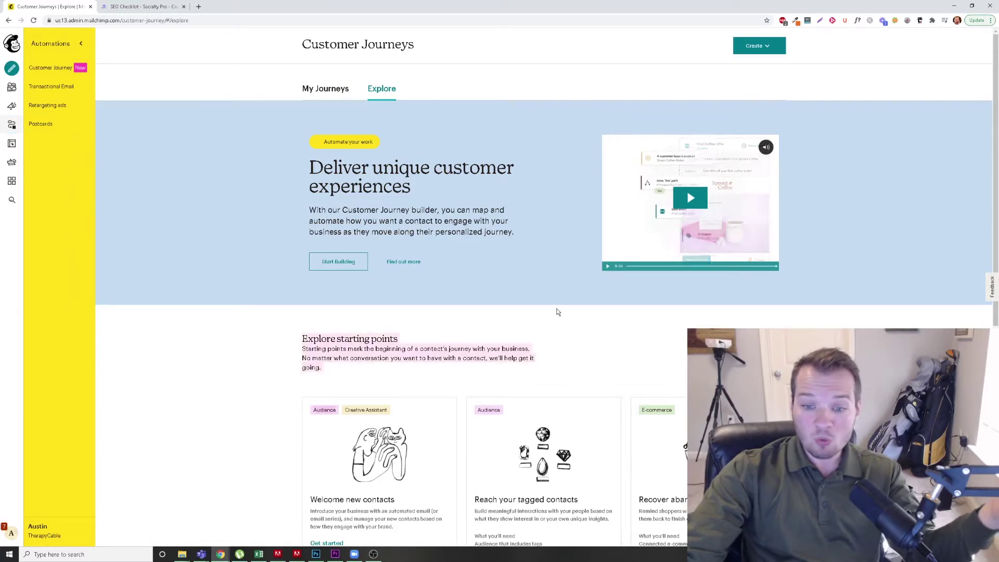
pyautogui.scroll(-2, 562, 326)
pyautogui.scroll(-1, 542, 472)
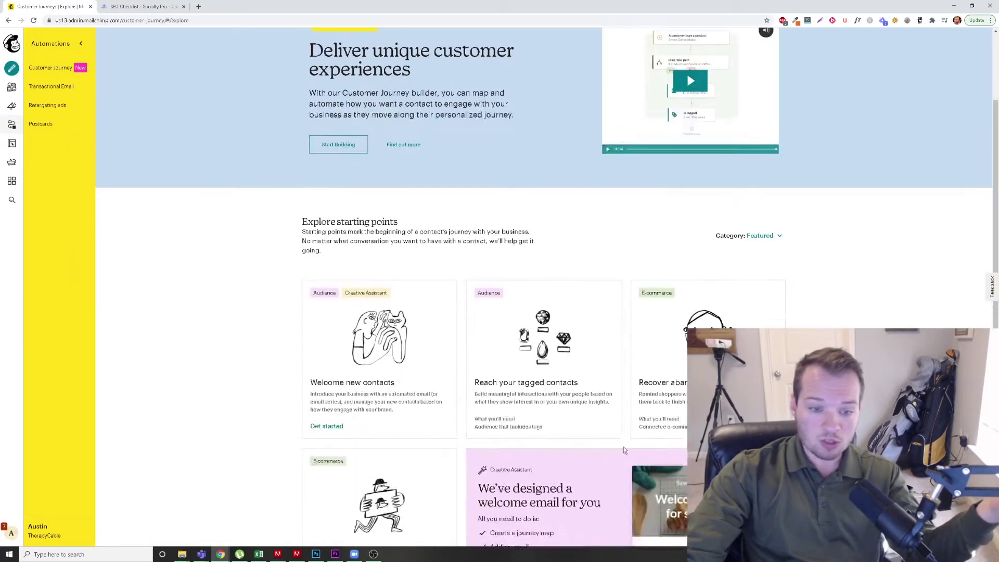
pyautogui.scroll(-1, 474, 431)
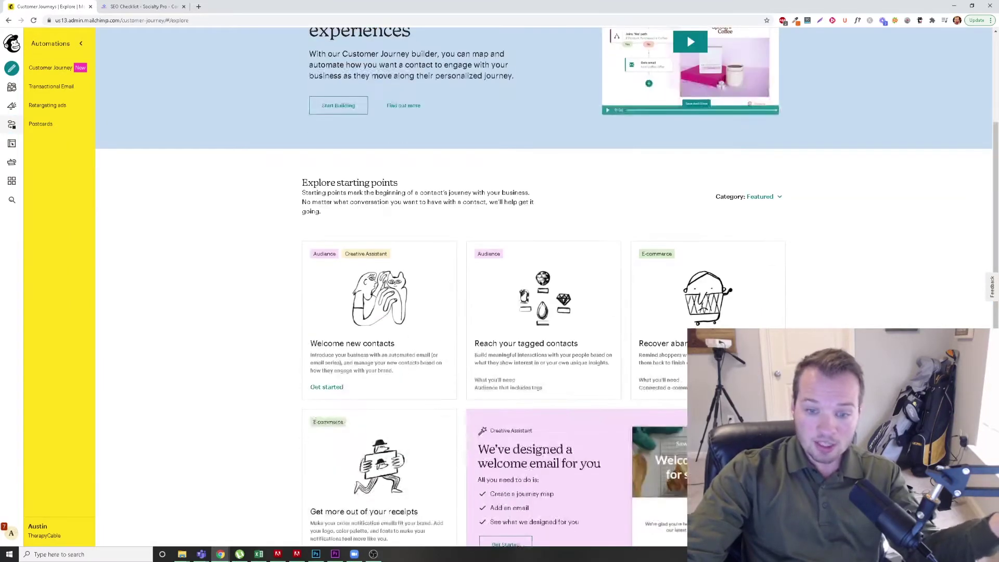
pyautogui.scroll(-1, 739, 315)
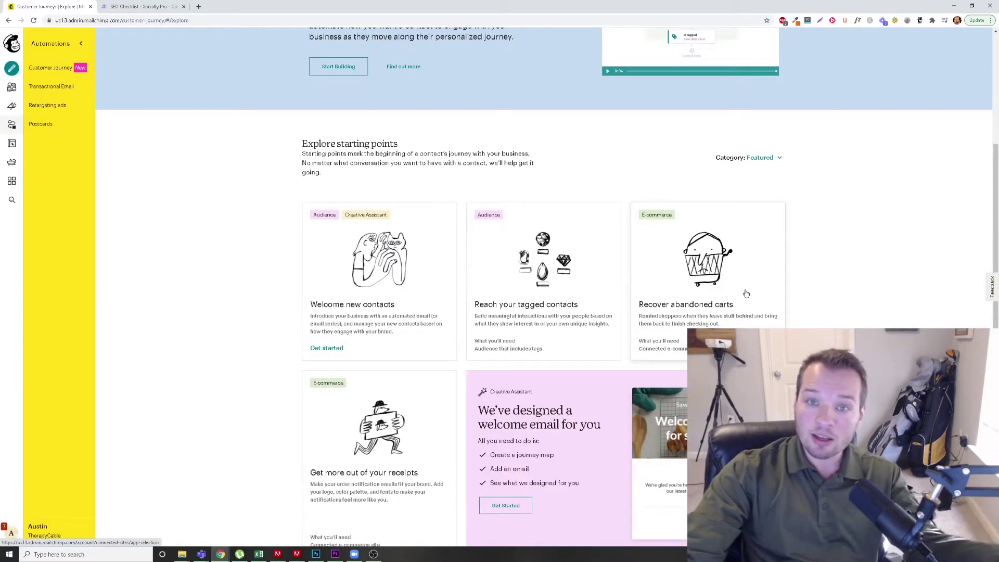
pyautogui.scroll(-5, 846, 295)
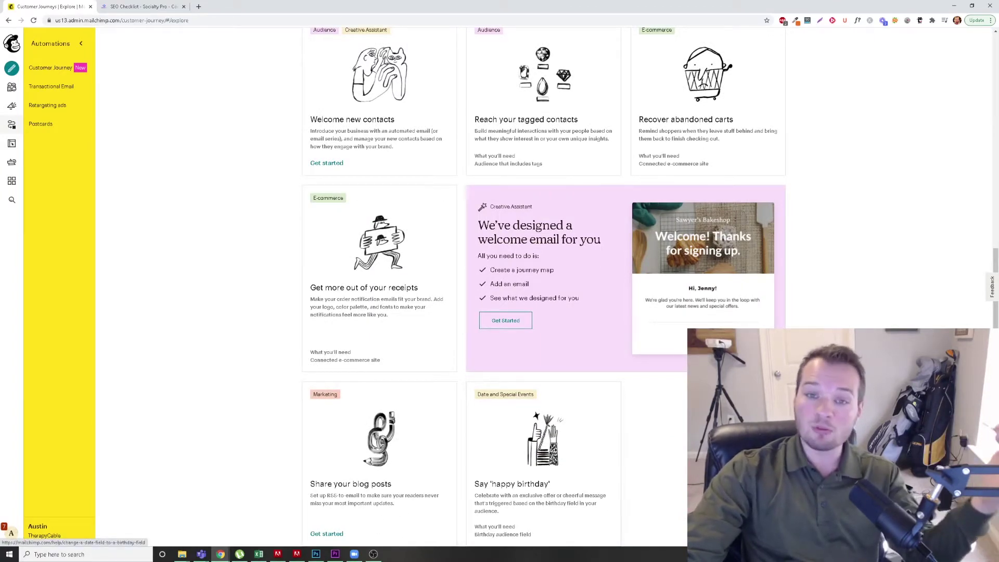
pyautogui.scroll(10, 848, 251)
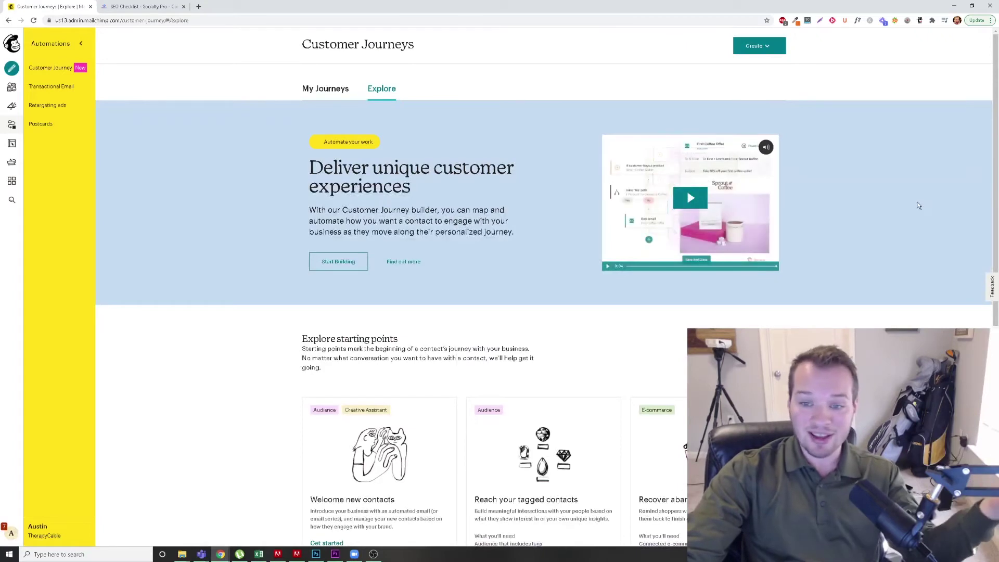
pyautogui.click(324, 90)
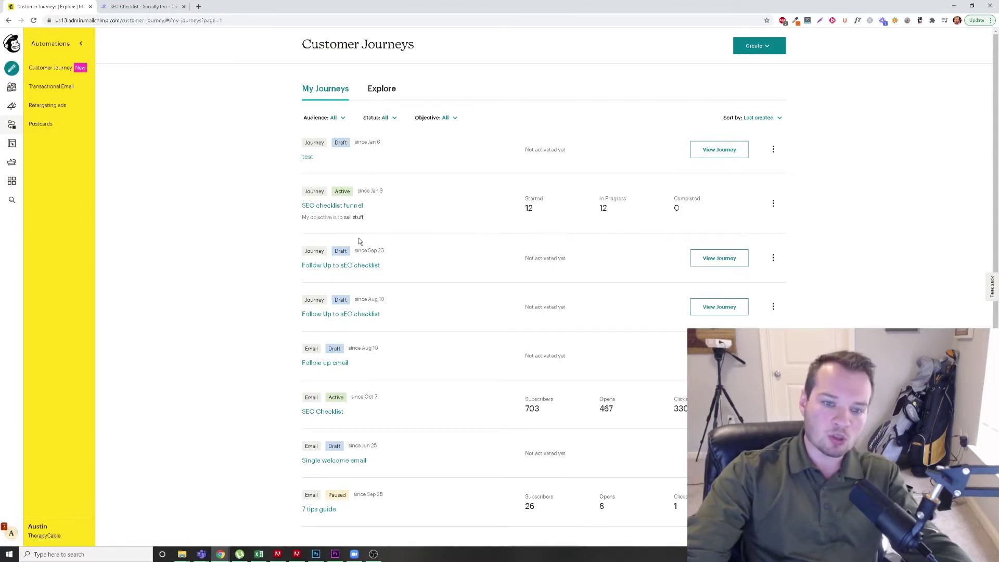
# Open the SEO checklist funnel journey and scroll through its steps.
pyautogui.click(390, 232)
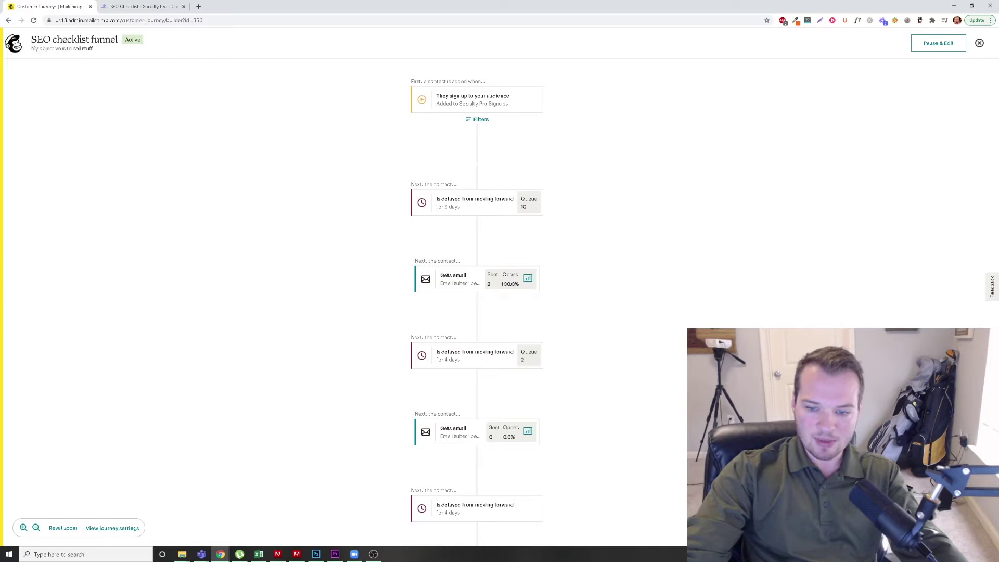
pyautogui.scroll(-8, 625, 147)
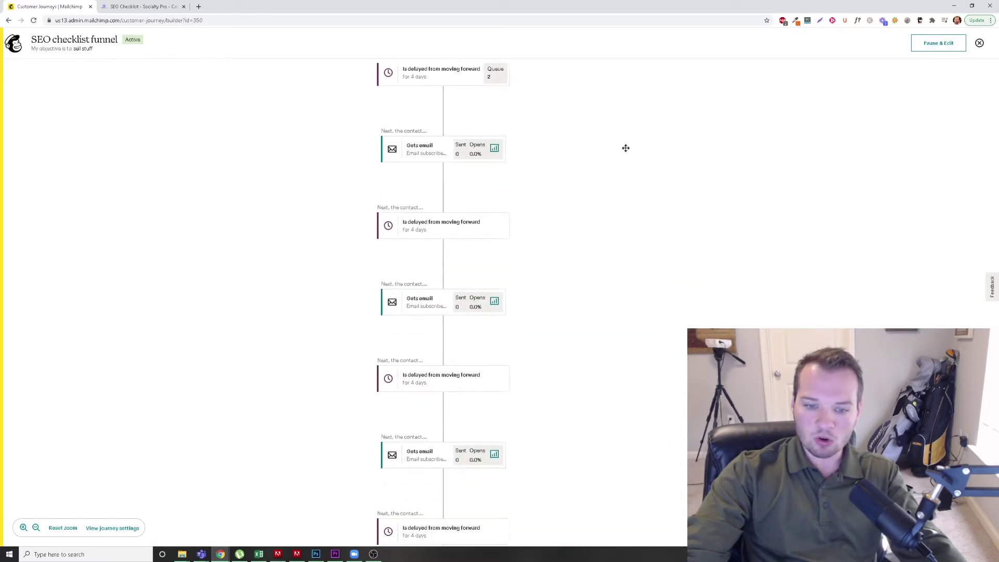
pyautogui.scroll(8, 607, 482)
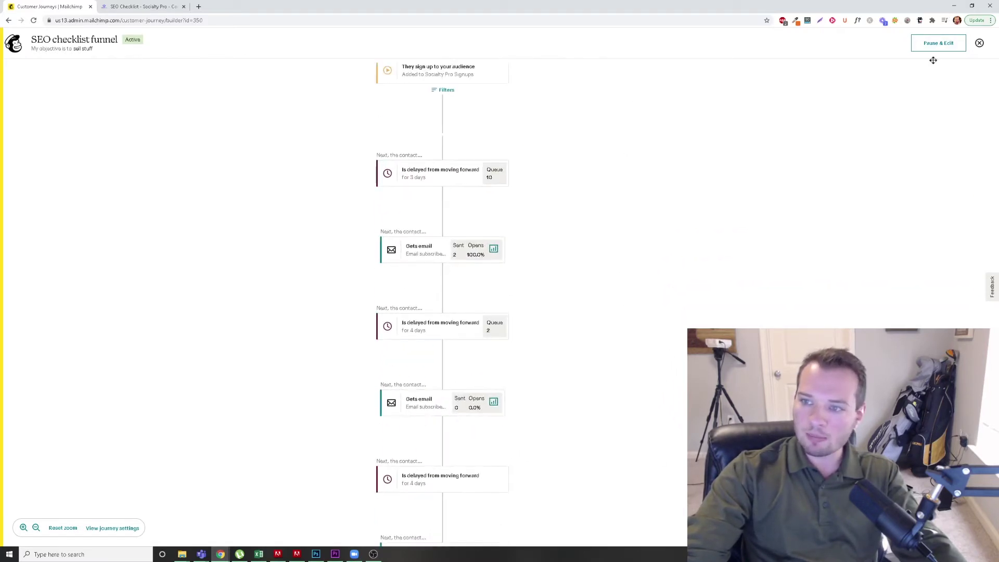
# Pause the SEO checklist funnel for editing and pan the map toward its first email.
pyautogui.click(935, 45)
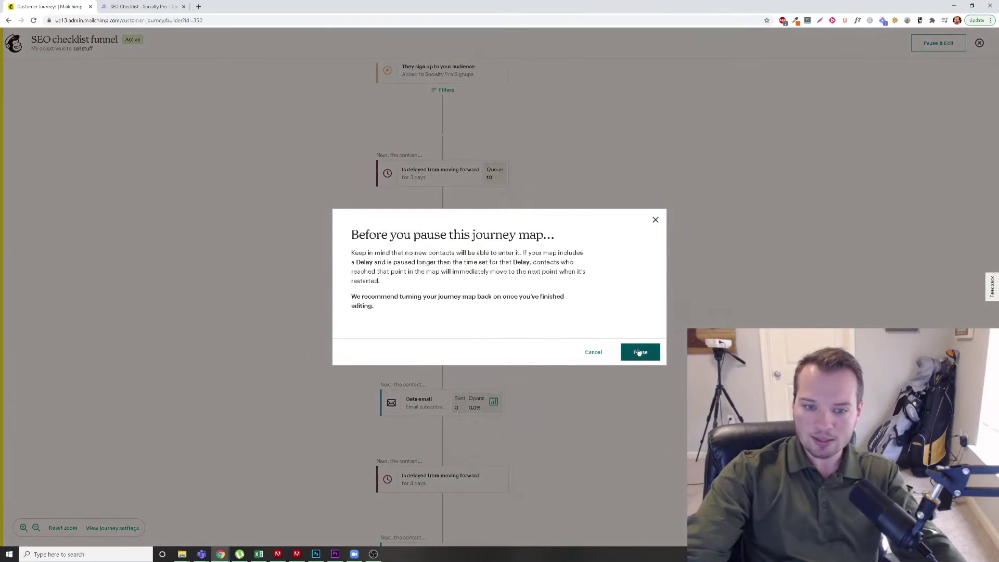
pyautogui.click(640, 352)
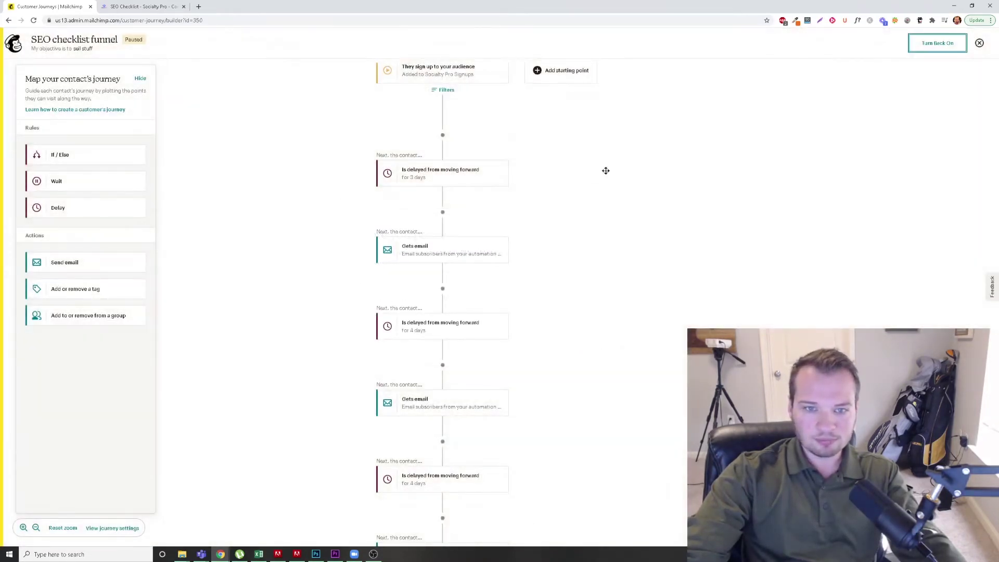
pyautogui.moveTo(606, 171); pyautogui.dragTo(611, 272)
pyautogui.scroll(-1, 628, 348)
pyautogui.scroll(1, 527, 290)
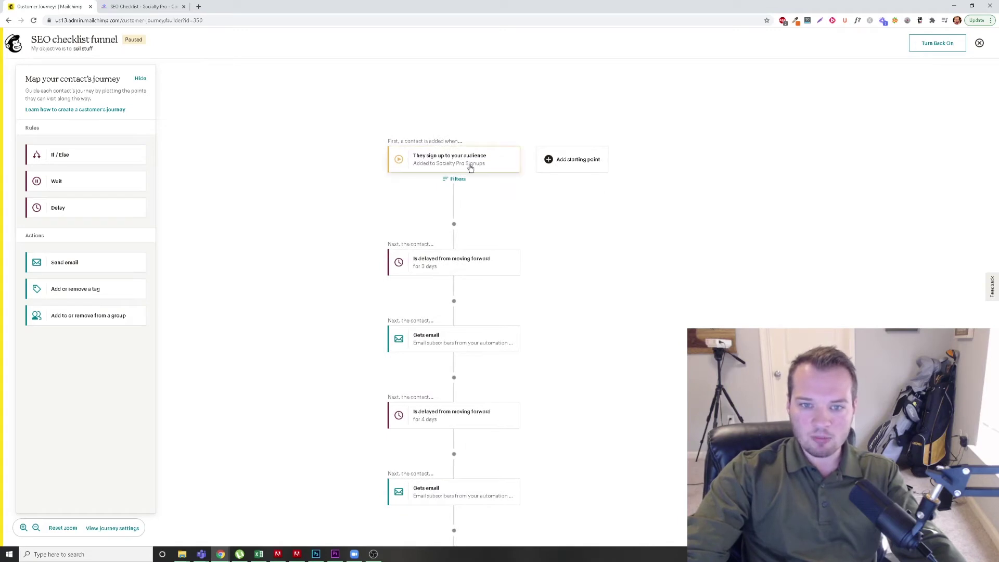
pyautogui.moveTo(655, 372); pyautogui.dragTo(660, 315)
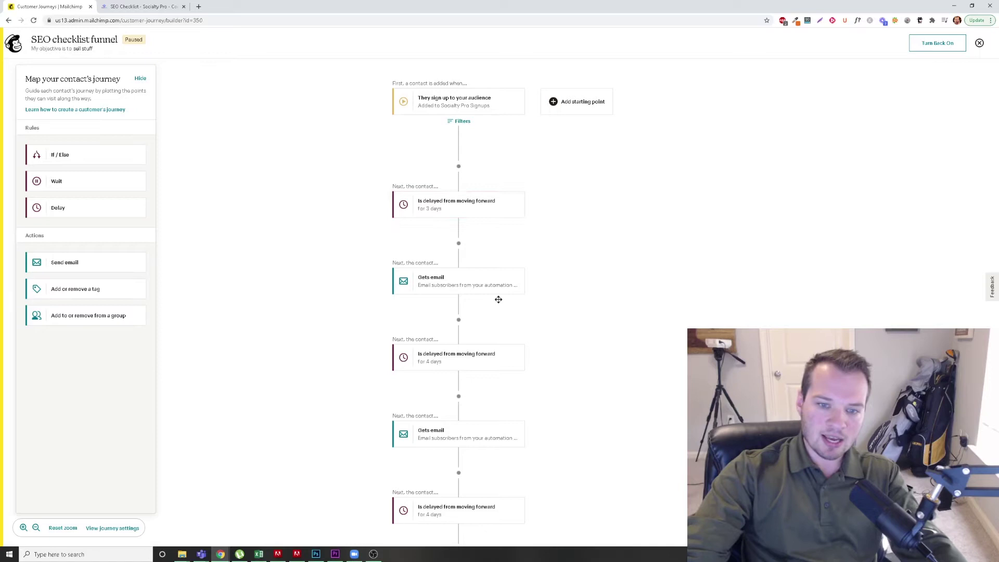
pyautogui.moveTo(498, 298); pyautogui.dragTo(491, 265)
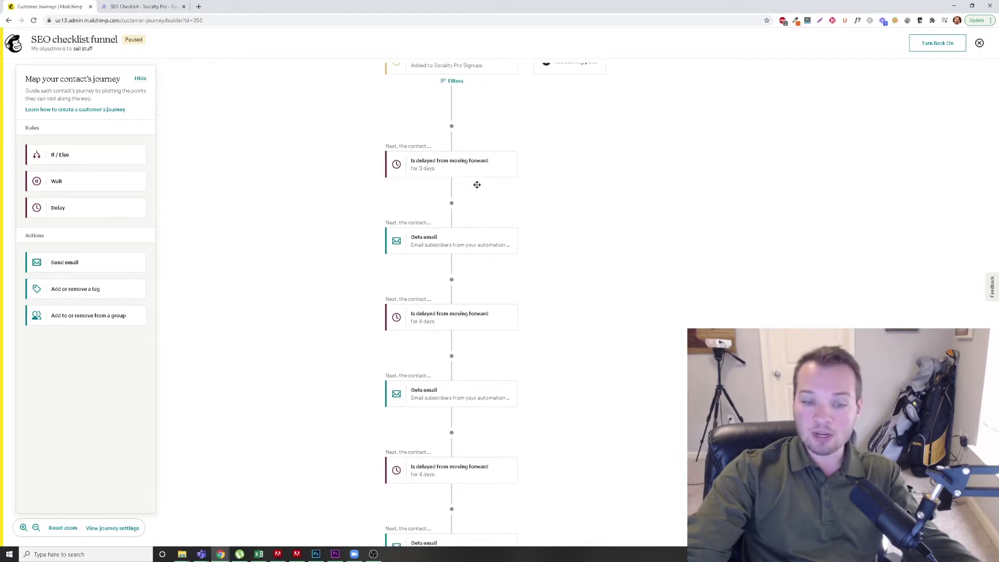
# Open the first email step, 'How is the SEO Checklist treating you?', and browse its preview.
pyautogui.click(436, 246)
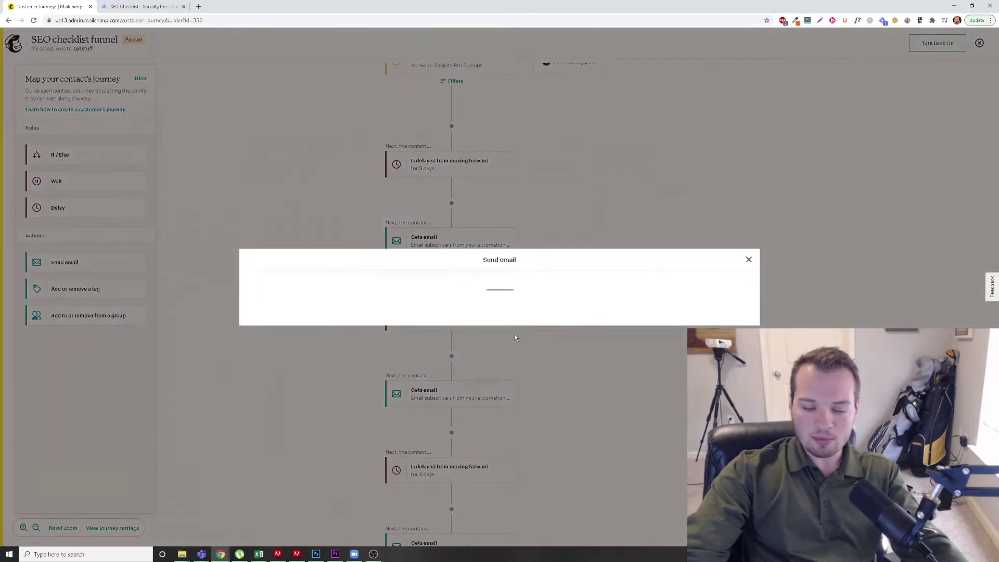
pyautogui.moveTo(728, 292)
pyautogui.mouseDown()
pyautogui.moveTo(731, 336)
pyautogui.moveTo(737, 297)
pyautogui.mouseUp()
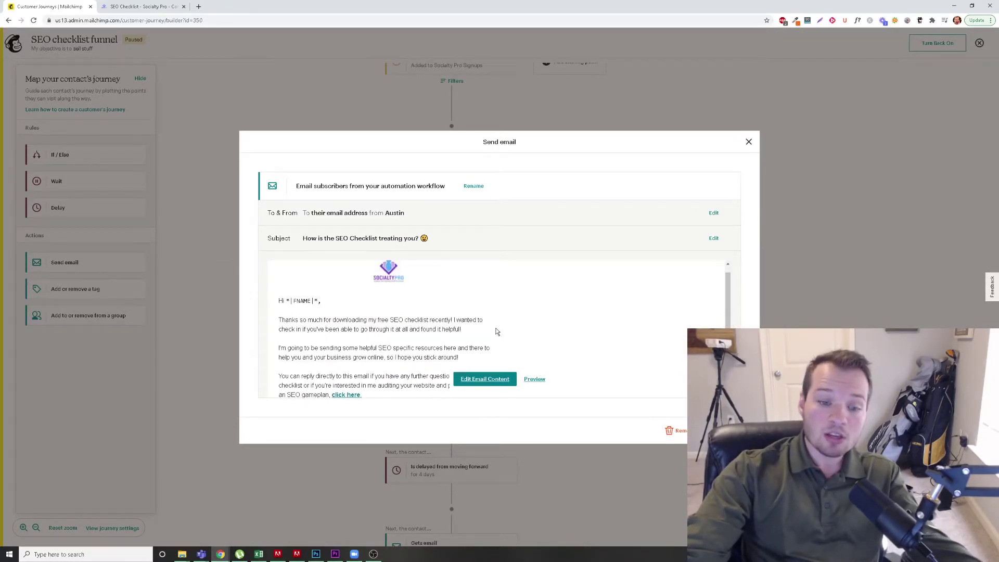
pyautogui.moveTo(727, 295); pyautogui.dragTo(729, 331)
pyautogui.moveTo(367, 319); pyautogui.dragTo(328, 322)
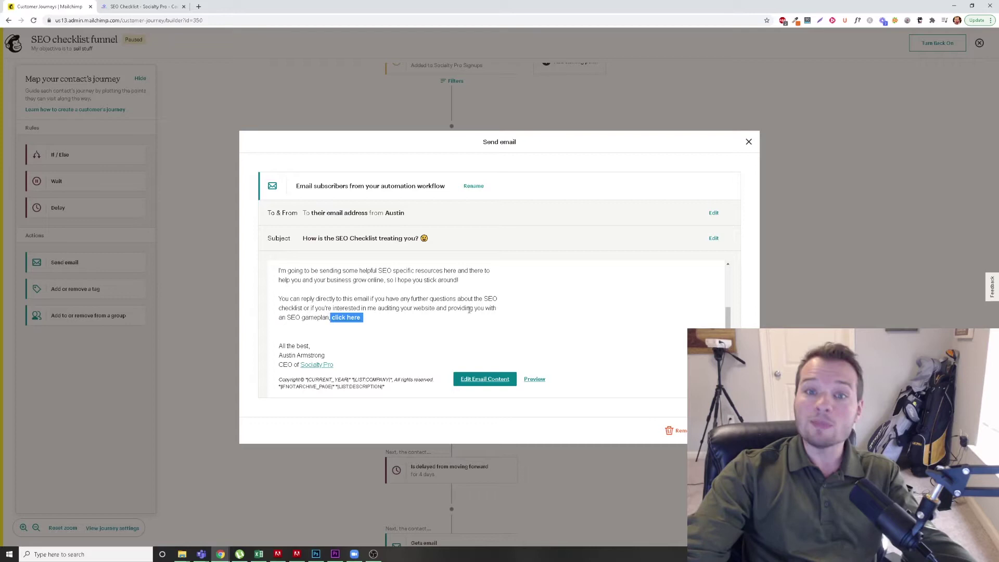
pyautogui.click(430, 323)
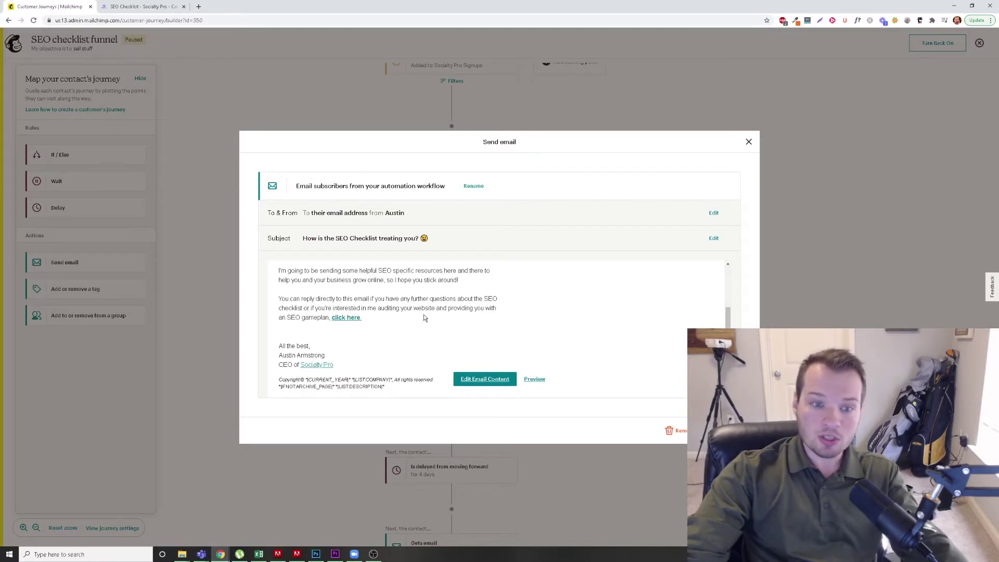
# Open the subject line for editing, cancel without changes, and close the email details.
pyautogui.click(714, 242)
pyautogui.click(366, 339)
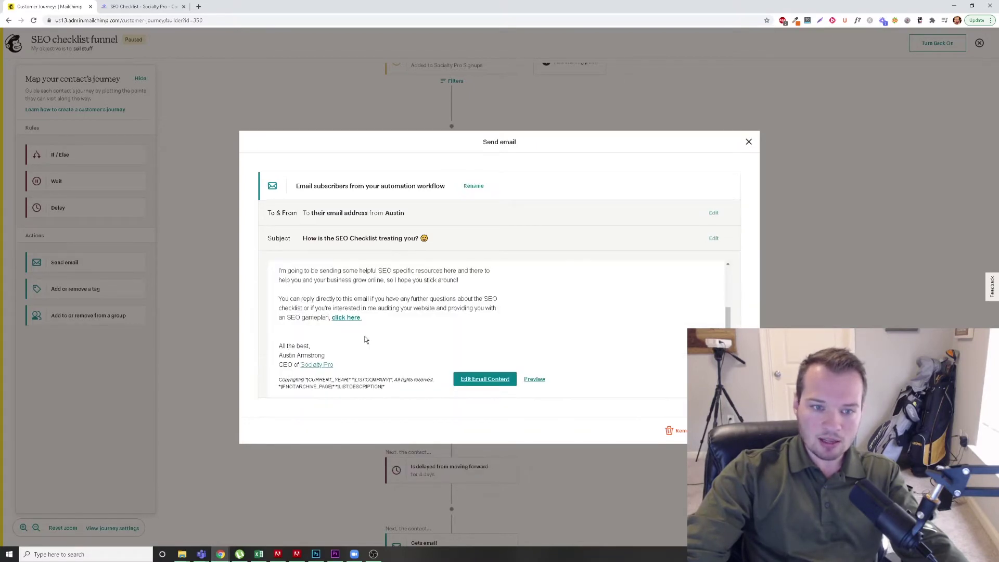
pyautogui.scroll(-1, 640, 345)
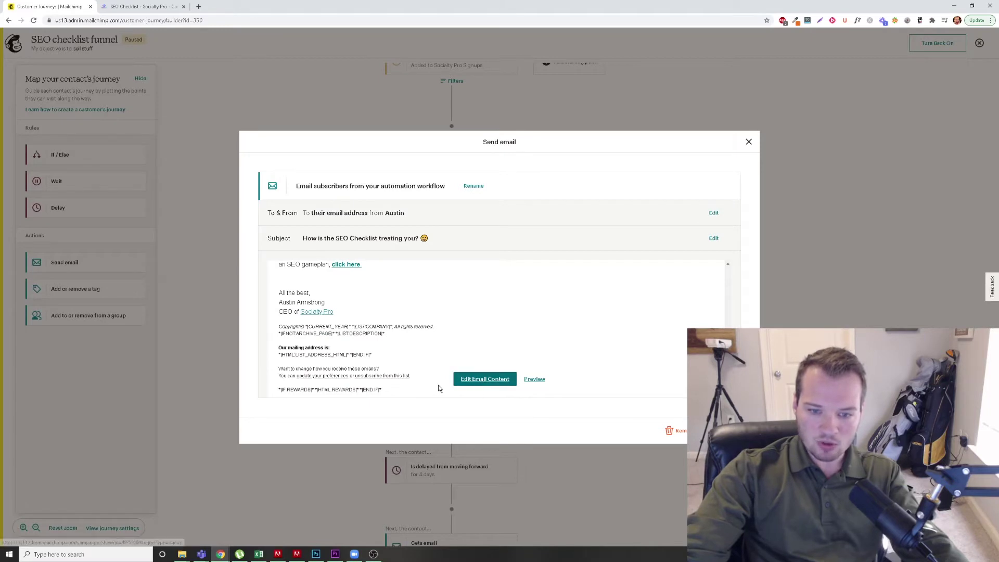
pyautogui.click(749, 143)
pyautogui.scroll(-2, 584, 428)
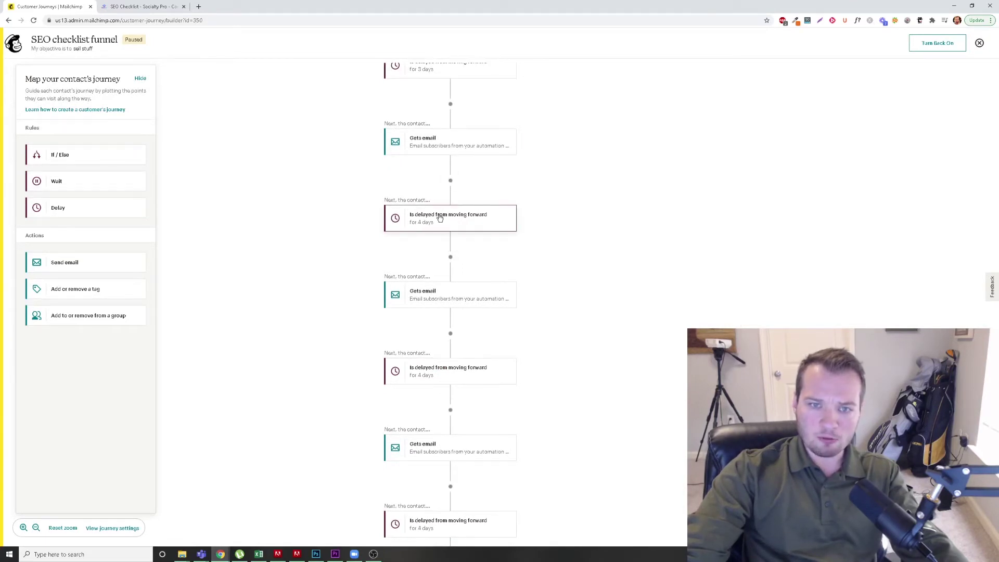
# Open the next email step's details and scroll through its preview.
pyautogui.scroll(-1, 636, 379)
pyautogui.click(469, 261)
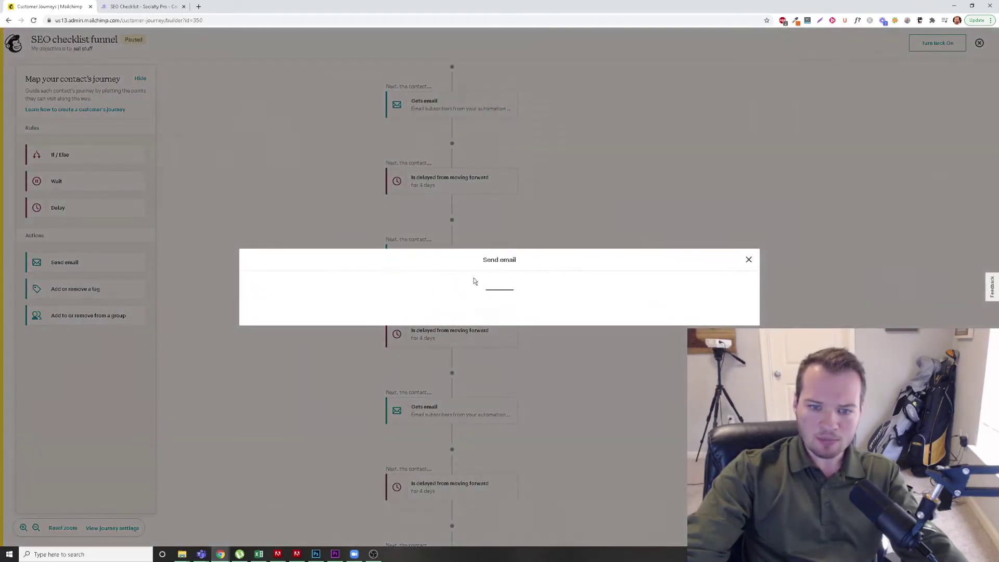
pyautogui.scroll(-2, 732, 303)
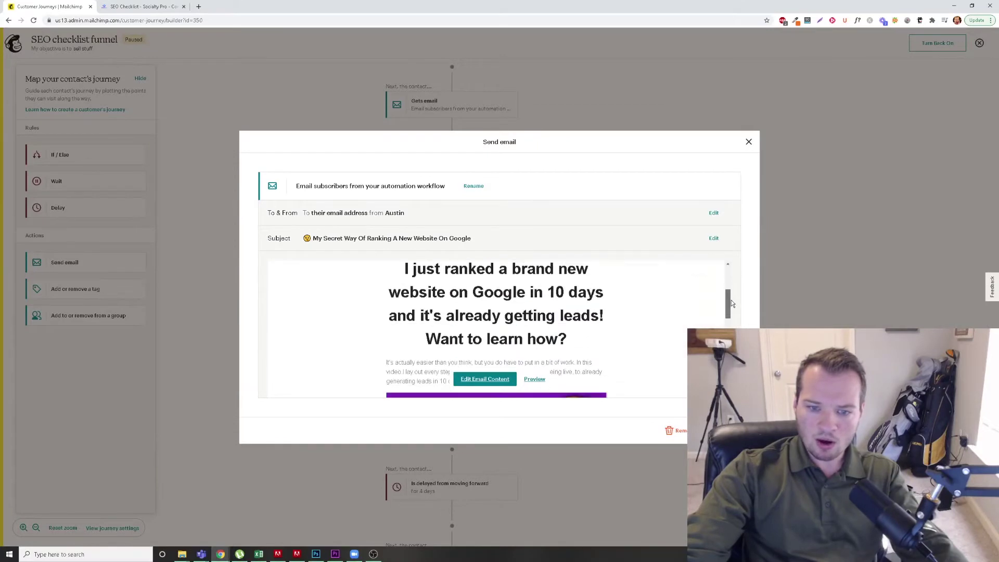
pyautogui.scroll(-3, 731, 301)
pyautogui.scroll(5, 739, 296)
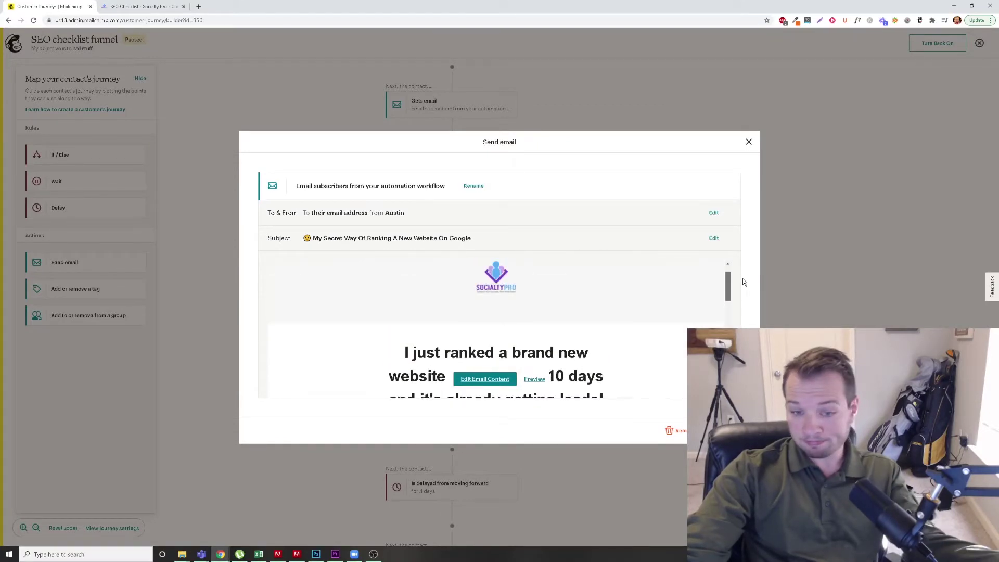
pyautogui.scroll(-1, 744, 289)
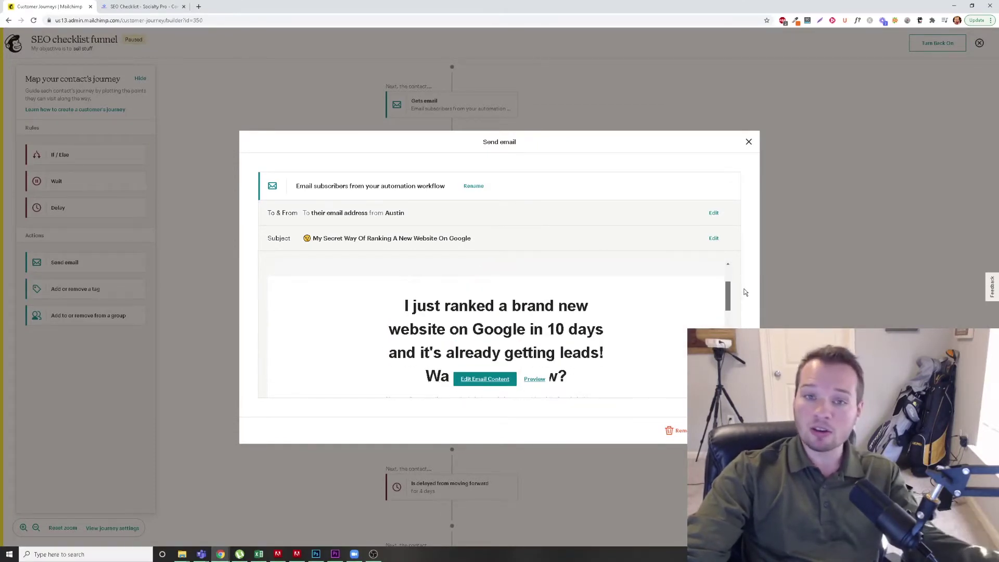
pyautogui.scroll(2, 732, 276)
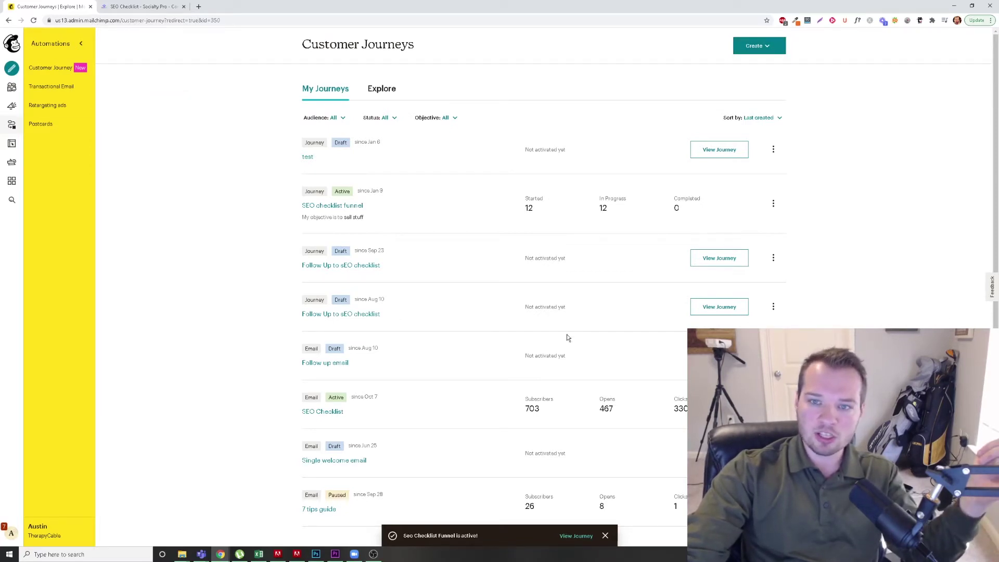
# Create a customer journey named 'TEST Journey' with the Treatment centers audience and start building.
pyautogui.click(755, 45)
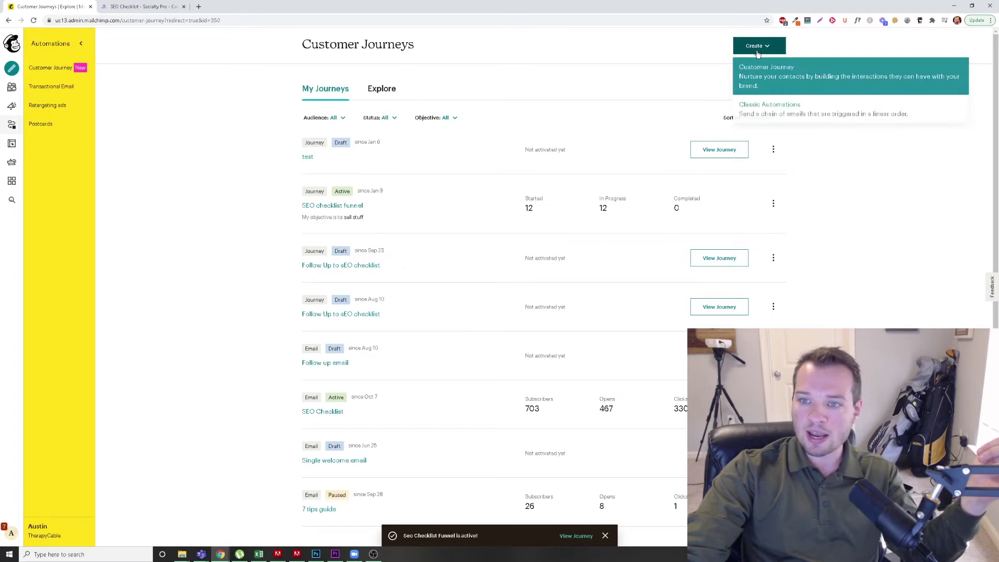
pyautogui.click(766, 76)
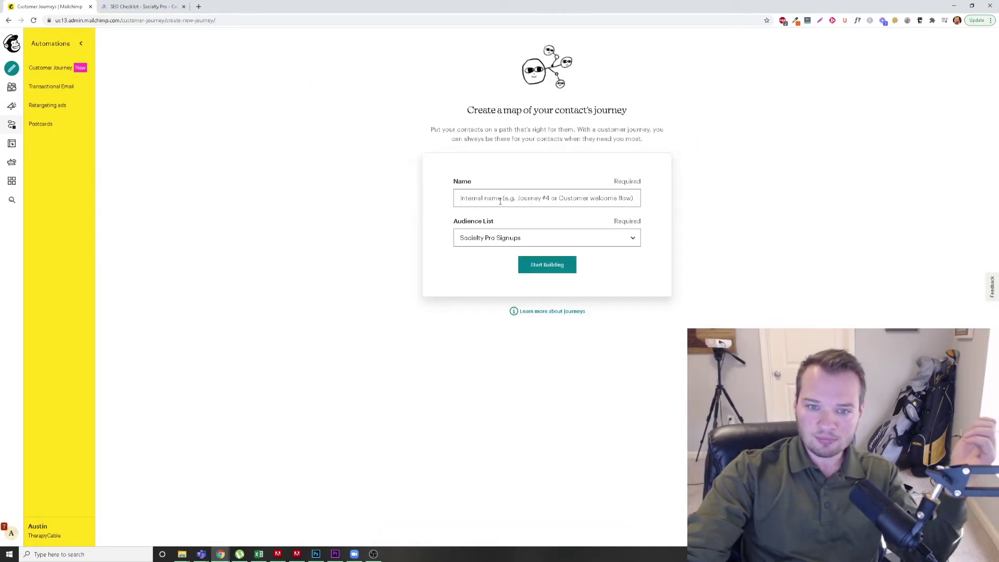
pyautogui.click(484, 199)
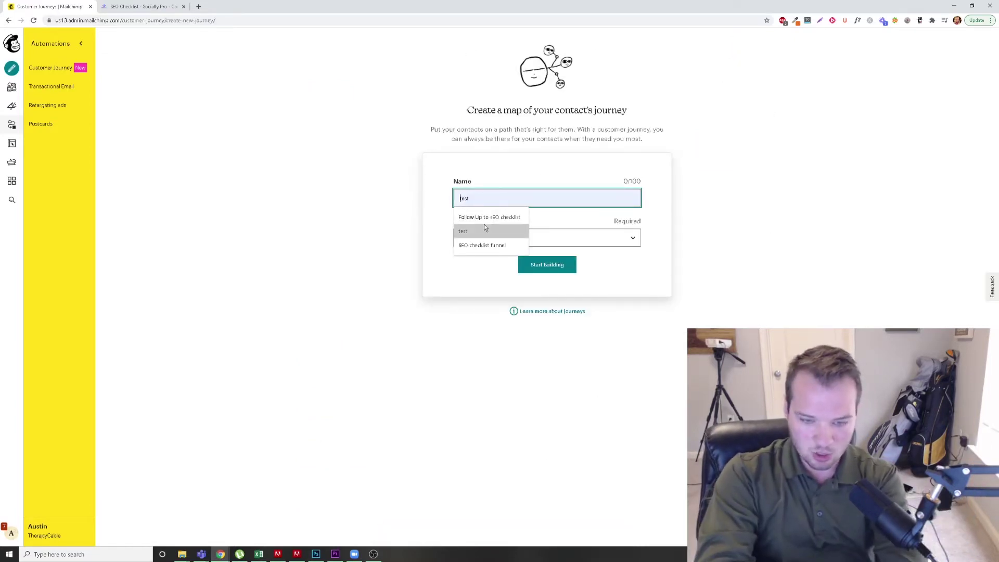
pyautogui.write('TEST Ju')
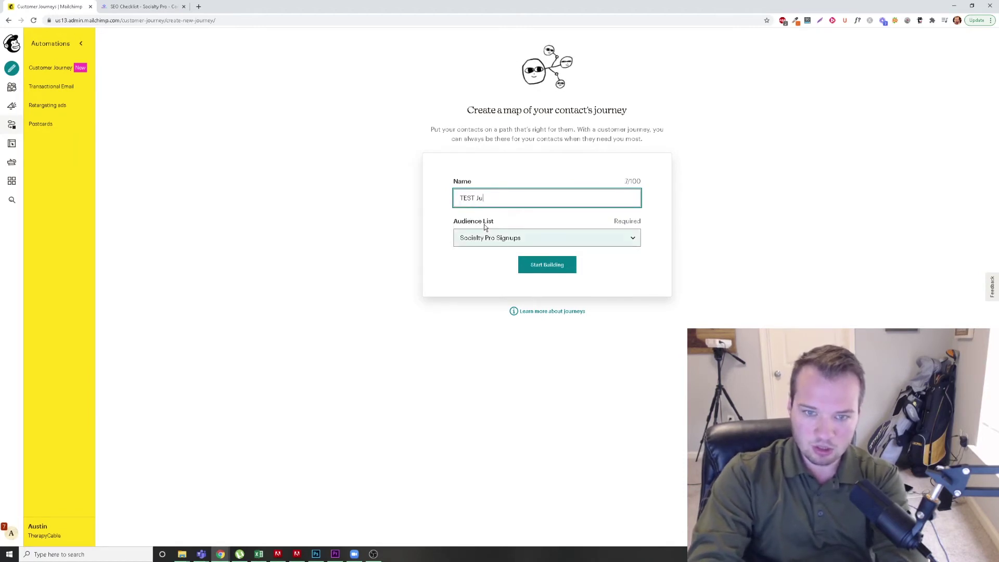
pyautogui.press('BackSpace')
pyautogui.write('ourney')
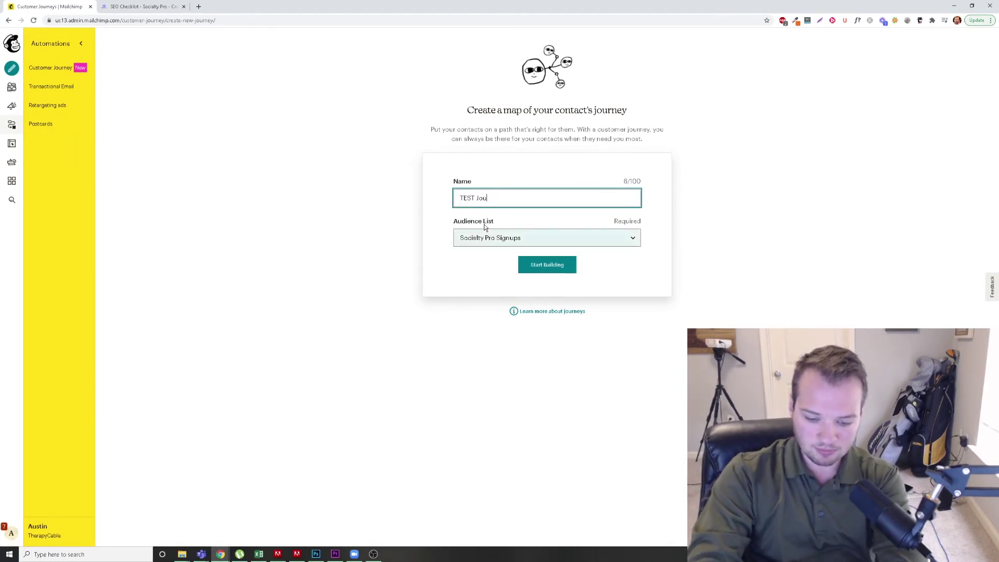
pyautogui.click(501, 237)
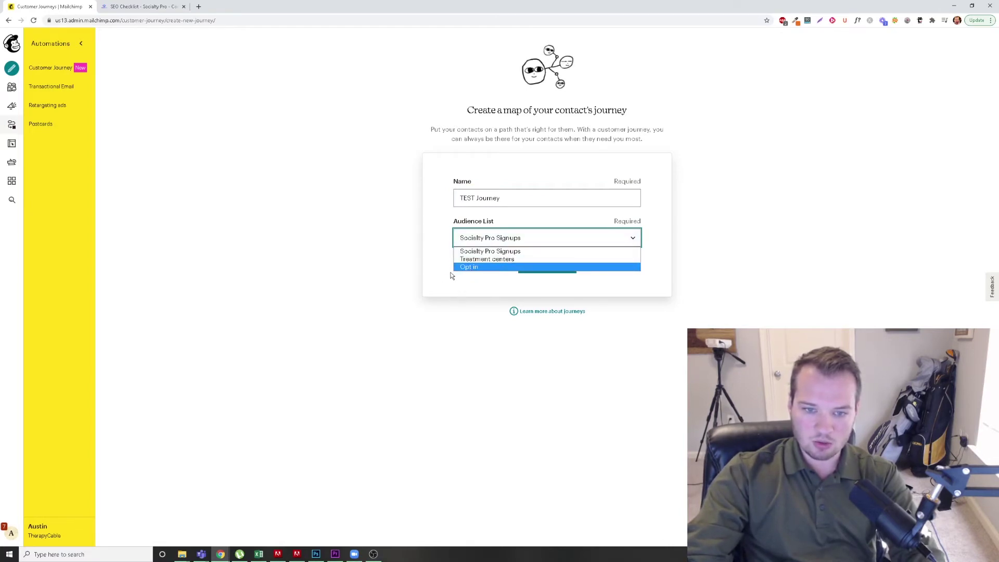
pyautogui.click(505, 258)
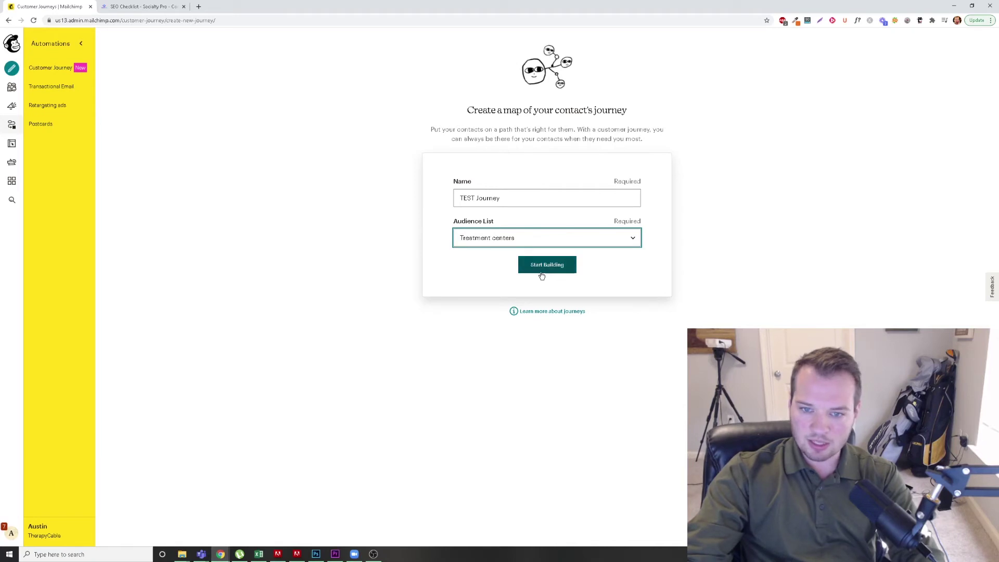
pyautogui.click(541, 272)
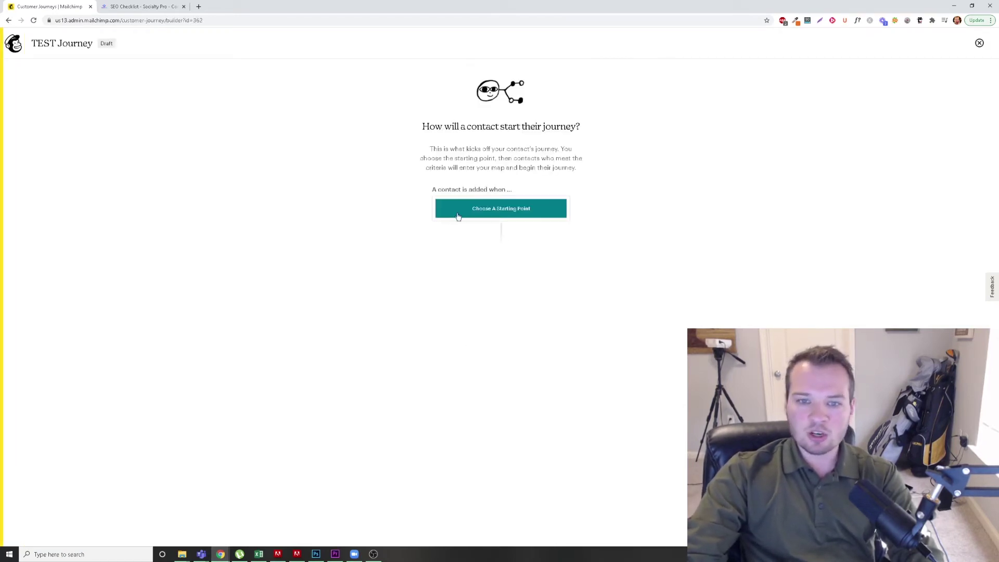
# Set 'Signs up' as TEST Journey's starting point.
pyautogui.click(524, 210)
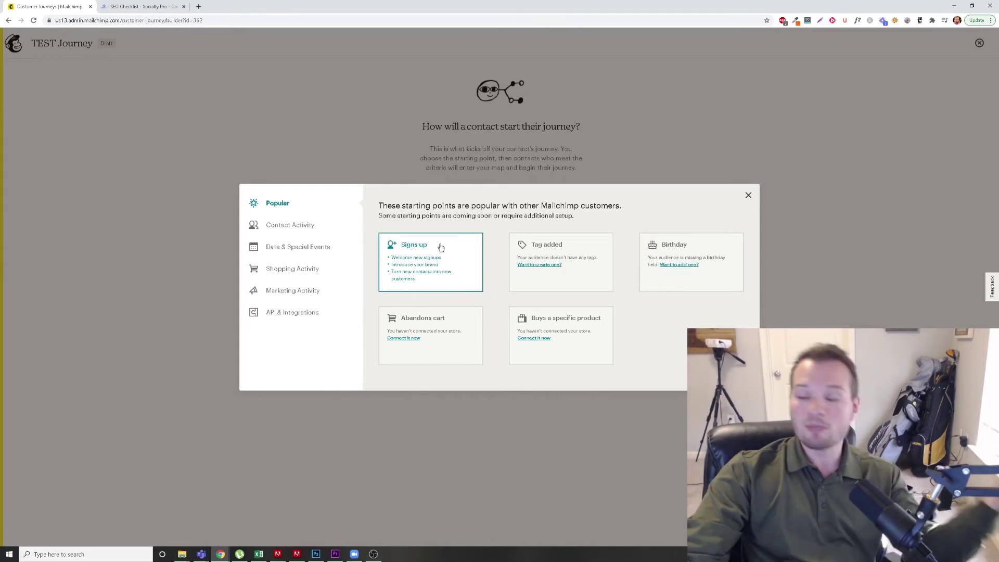
pyautogui.click(432, 255)
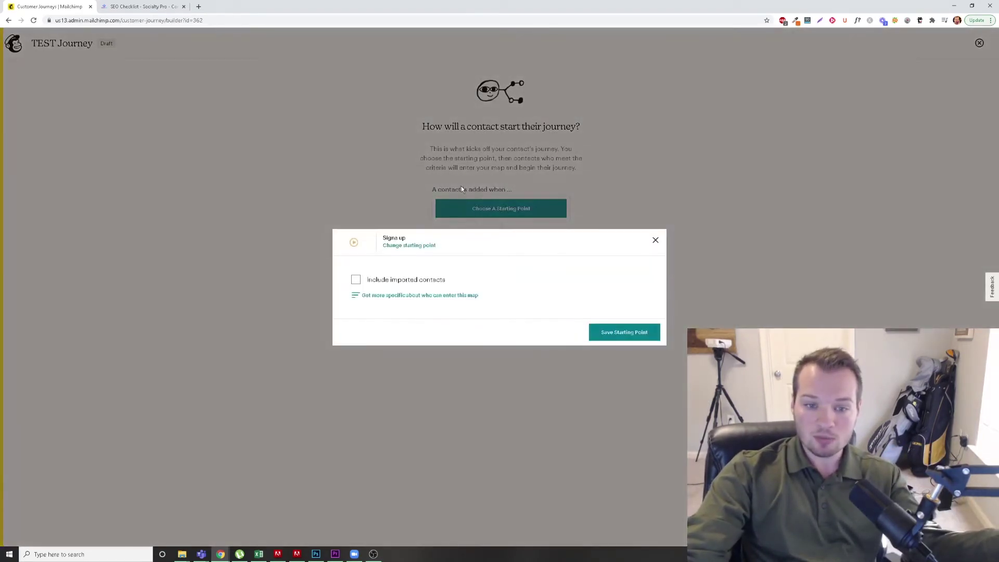
pyautogui.click(624, 333)
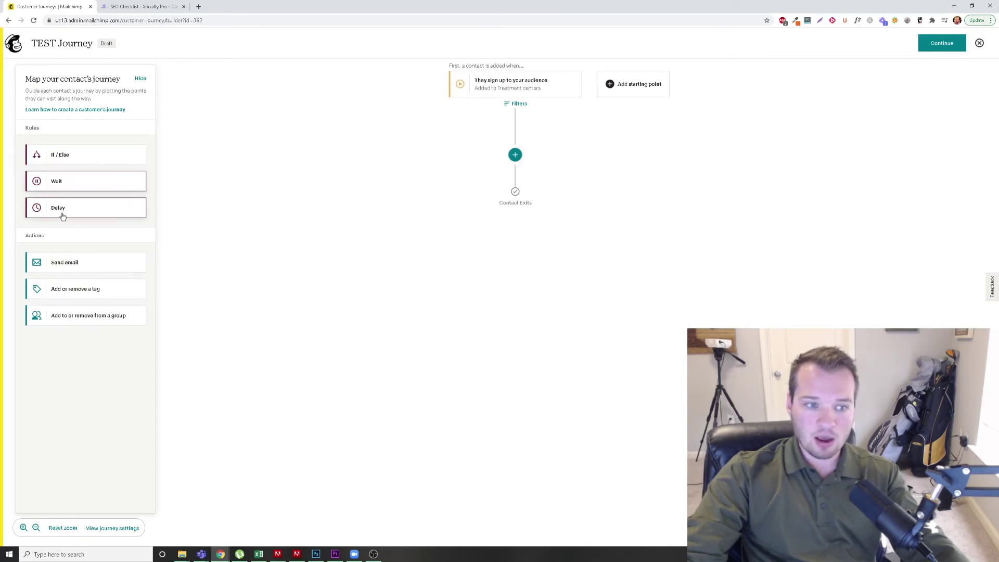
# Drag a Delay rule below the sign-up trigger, adding a 1-week delay.
pyautogui.moveTo(55, 211); pyautogui.dragTo(517, 154)
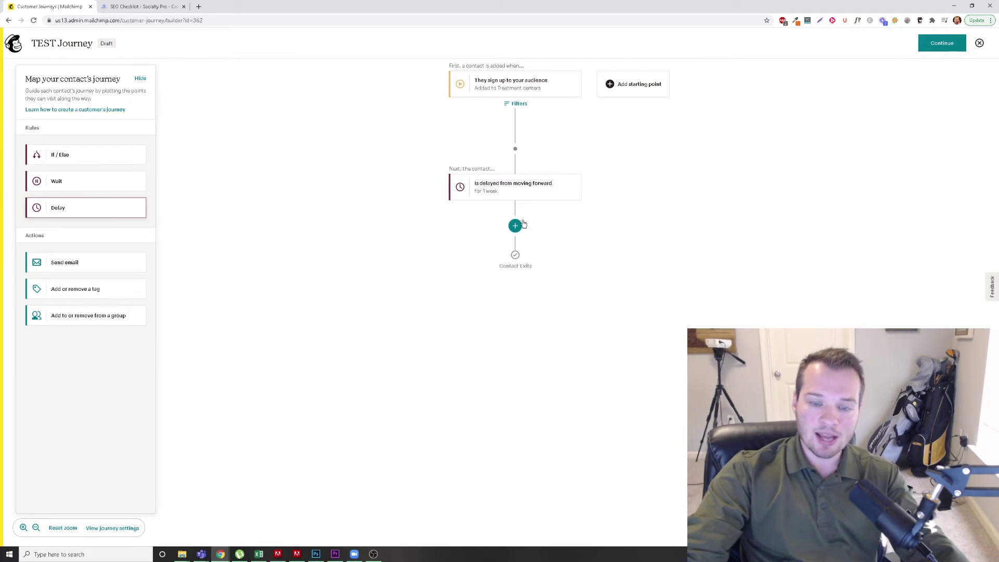
# Change the delay step to 4 days and save it.
pyautogui.click(493, 191)
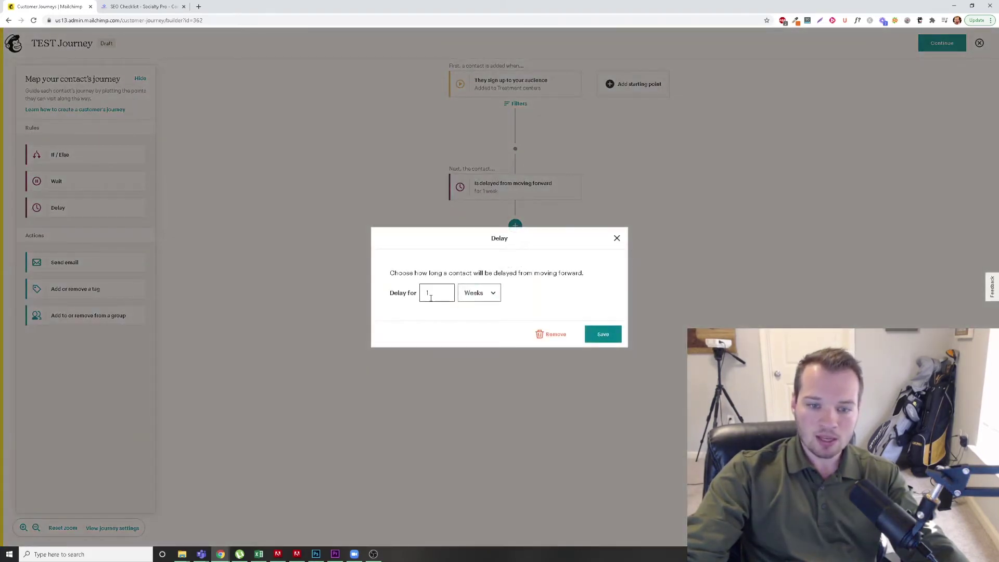
pyautogui.click(477, 293)
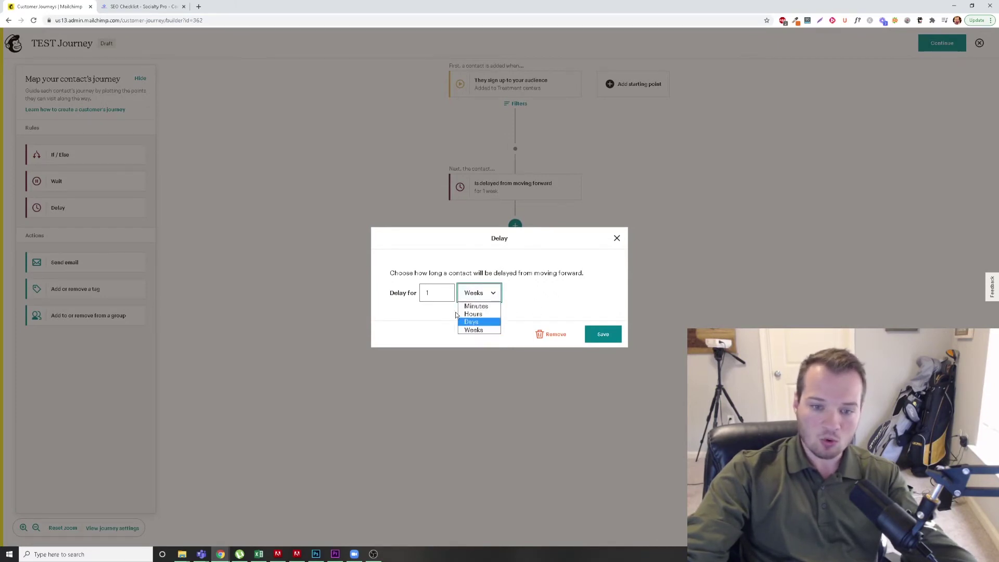
pyautogui.click(436, 295)
pyautogui.click(473, 293)
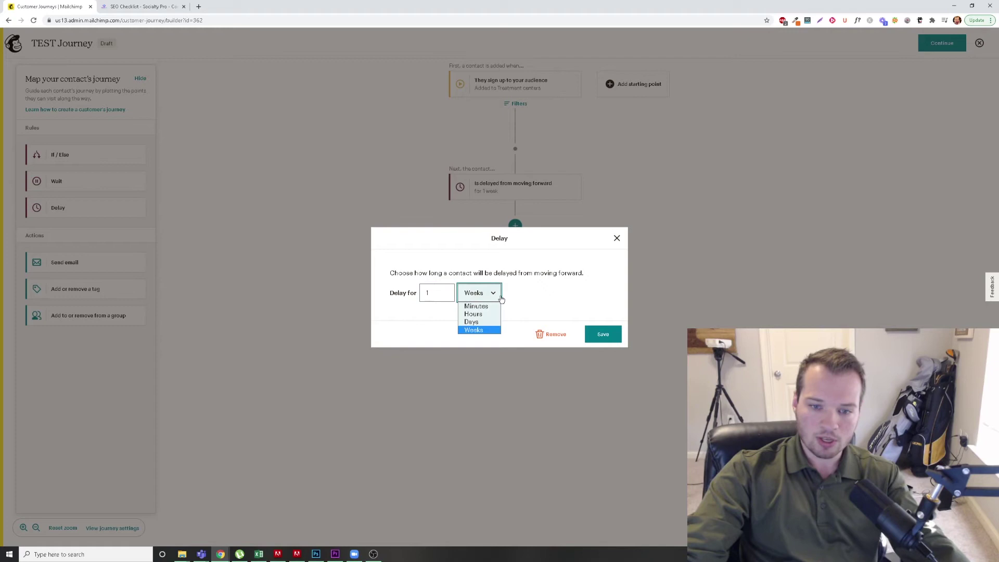
pyautogui.click(477, 324)
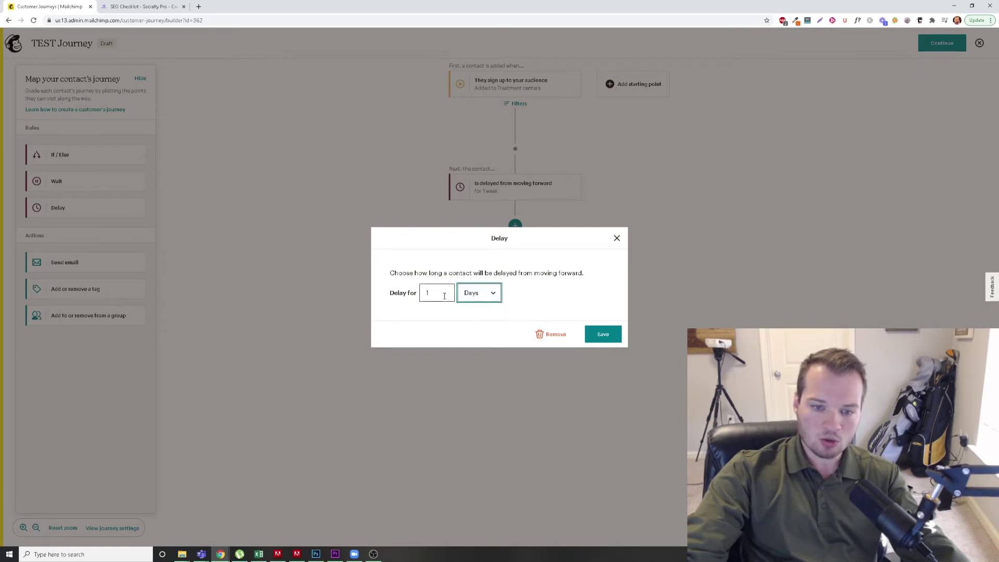
pyautogui.press('BackSpace')
pyautogui.write('4')
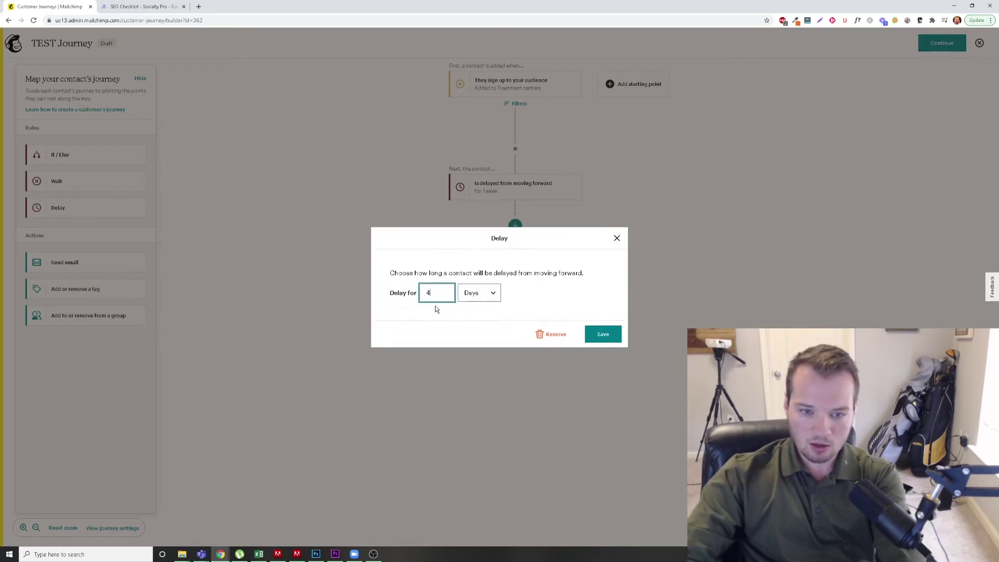
pyautogui.click(604, 334)
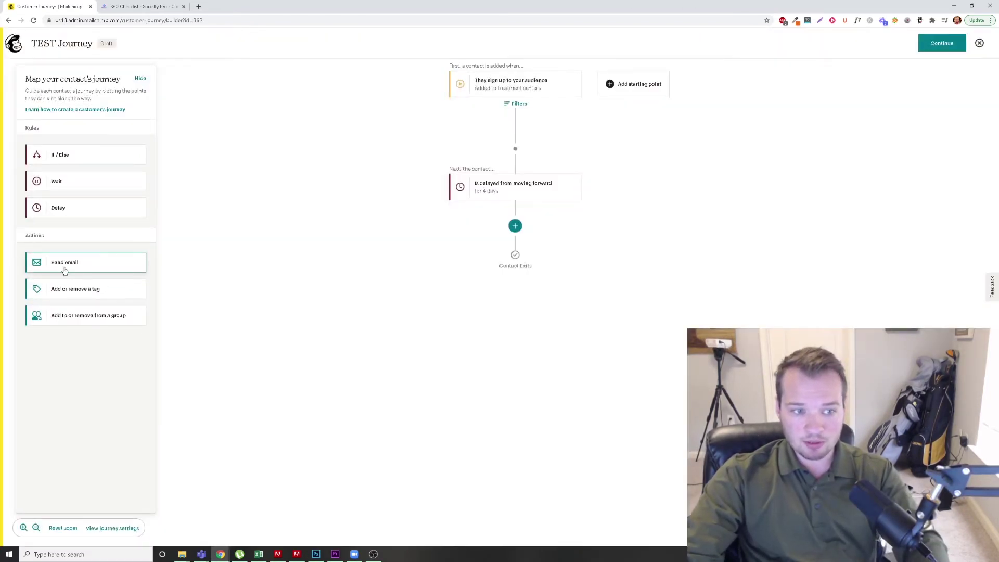
# Add a Send email step below the 4-day delay and review its To & From and Subject settings without changes.
pyautogui.moveTo(55, 265); pyautogui.dragTo(519, 230)
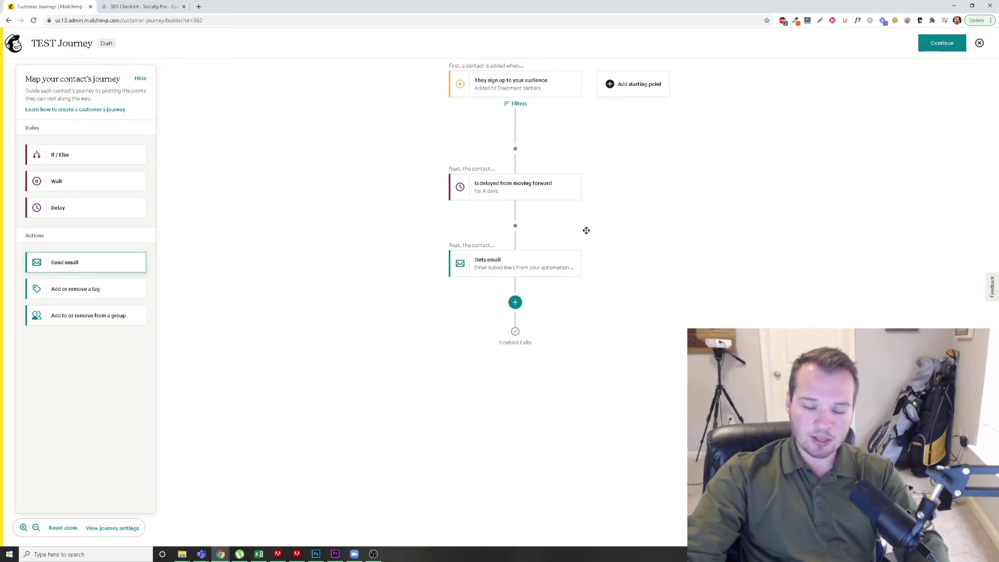
pyautogui.click(504, 274)
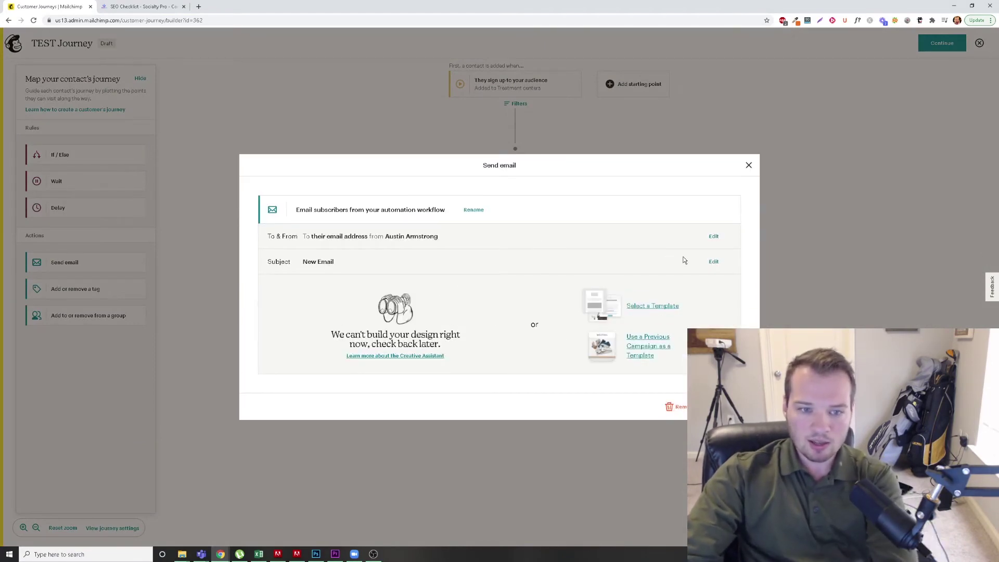
pyautogui.click(714, 236)
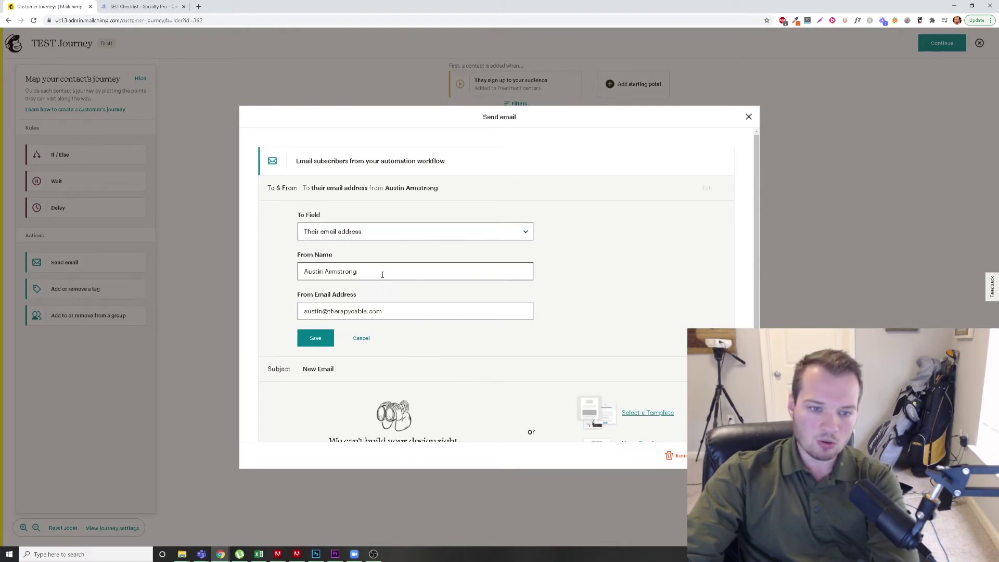
pyautogui.moveTo(382, 275)
pyautogui.mouseDown()
pyautogui.moveTo(318, 272)
pyautogui.moveTo(367, 273)
pyautogui.mouseUp()
pyautogui.click(362, 340)
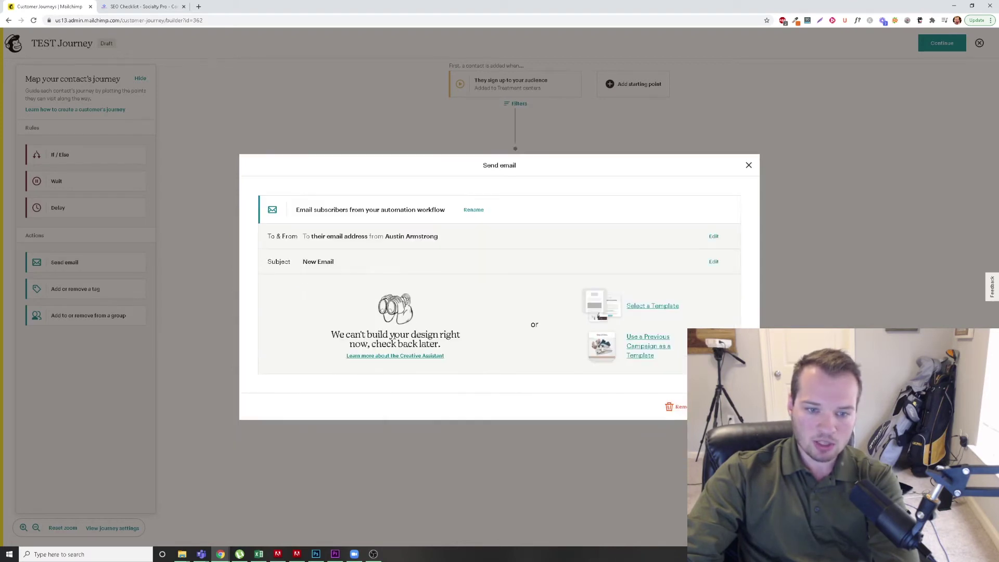
pyautogui.click(716, 262)
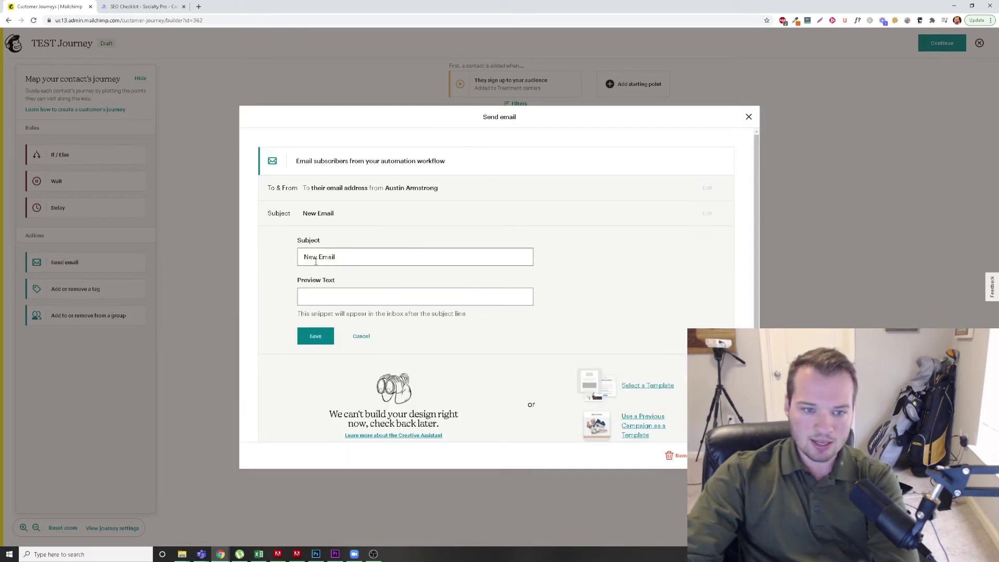
pyautogui.click(361, 336)
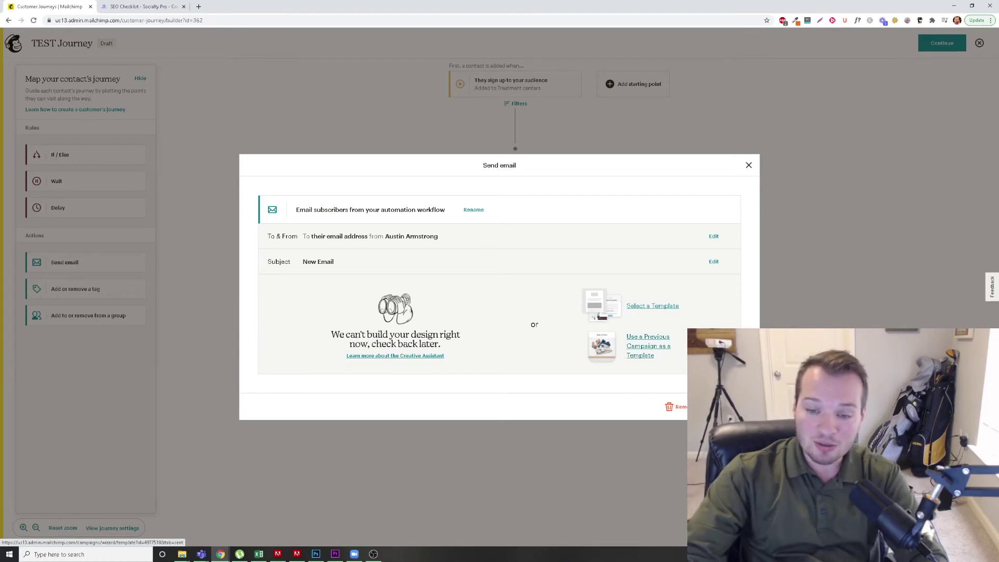
# Choose the New Collection themed template for the journey email.
pyautogui.click(641, 336)
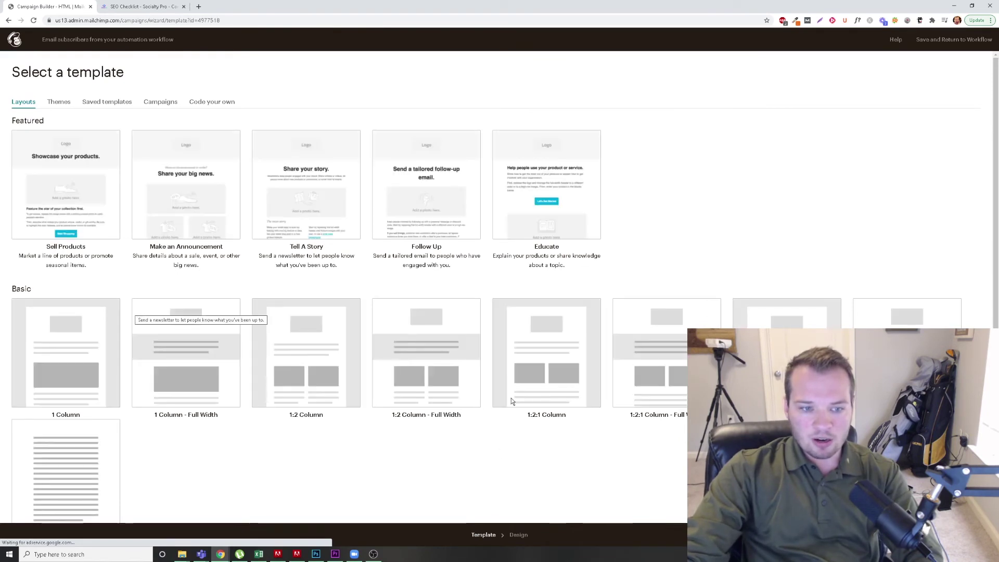
pyautogui.click(59, 103)
pyautogui.scroll(-3, 343, 286)
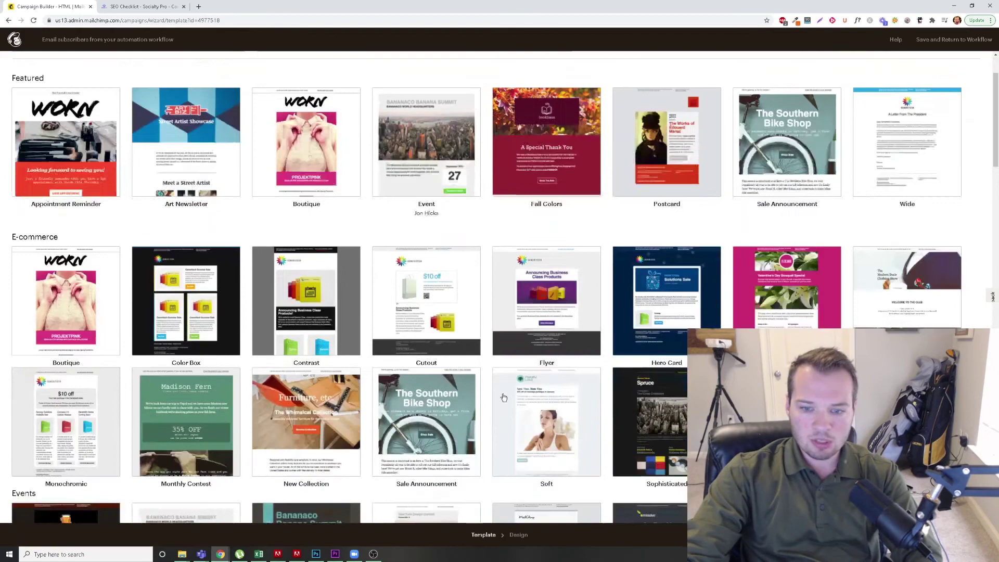
pyautogui.scroll(-5, 451, 354)
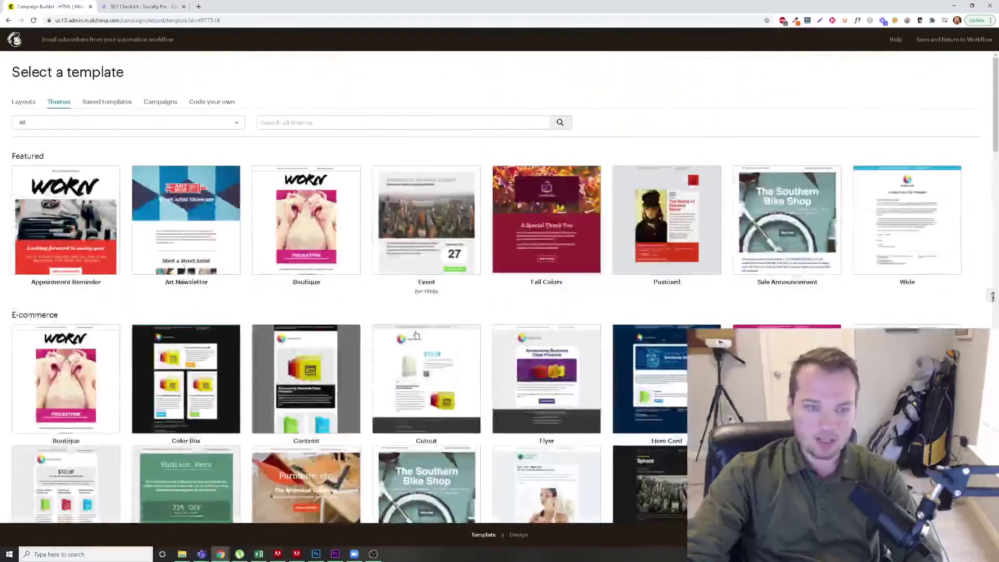
pyautogui.scroll(-4, 450, 354)
pyautogui.scroll(-1, 450, 354)
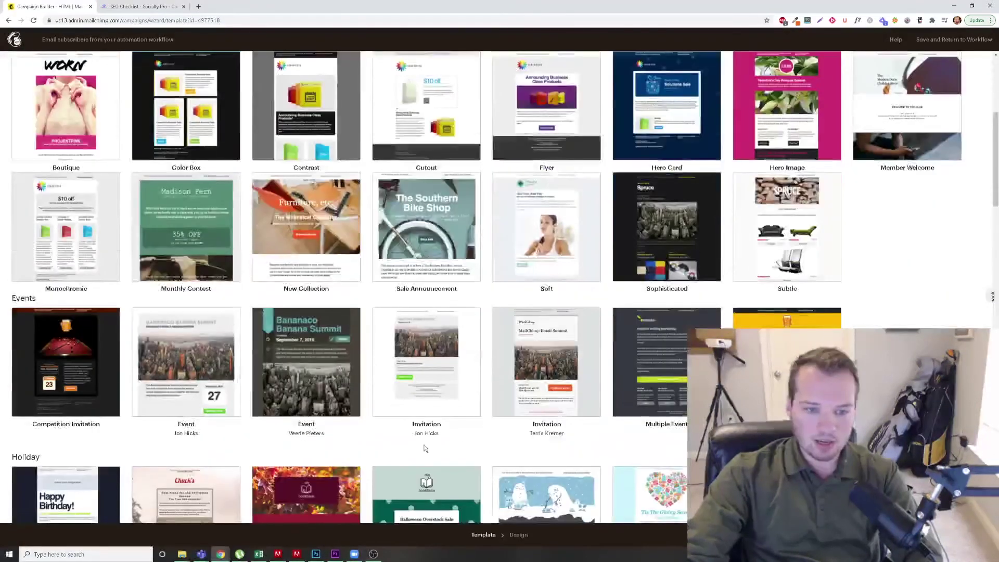
pyautogui.click(324, 229)
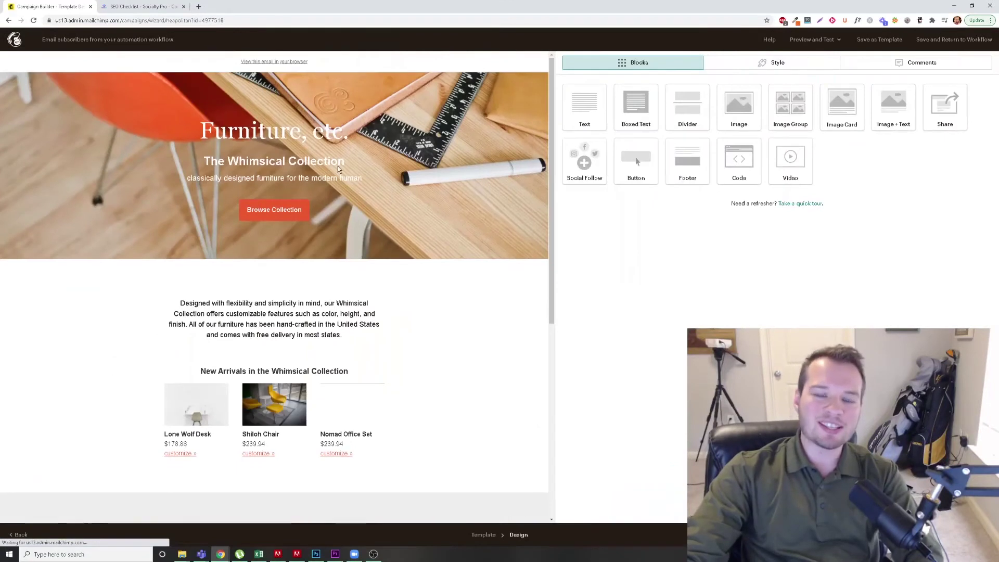
# Inspect the Nomad Office Set product block, then save the email and return to the workflow.
pyautogui.scroll(-1, 345, 348)
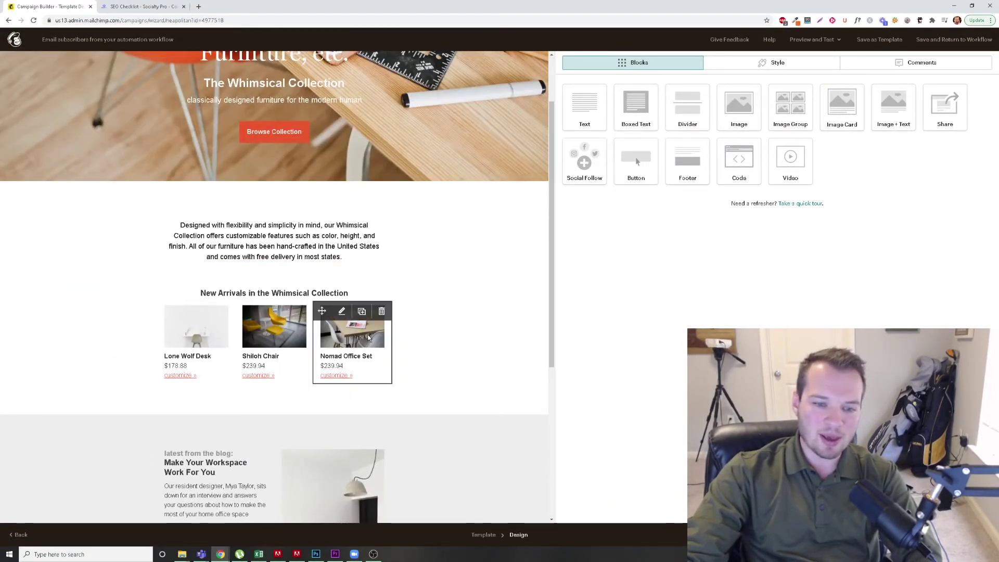
pyautogui.click(361, 379)
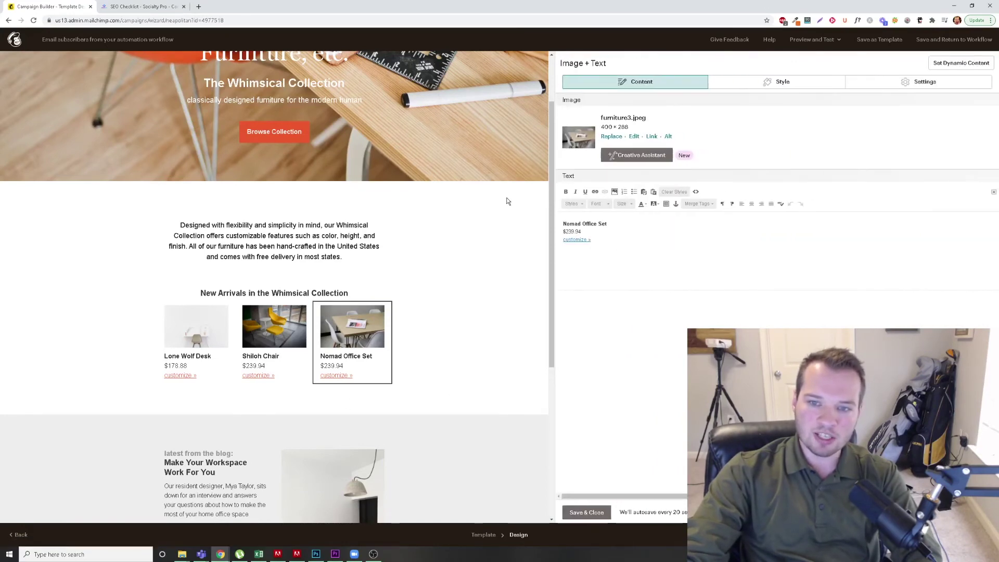
pyautogui.scroll(2, 274, 286)
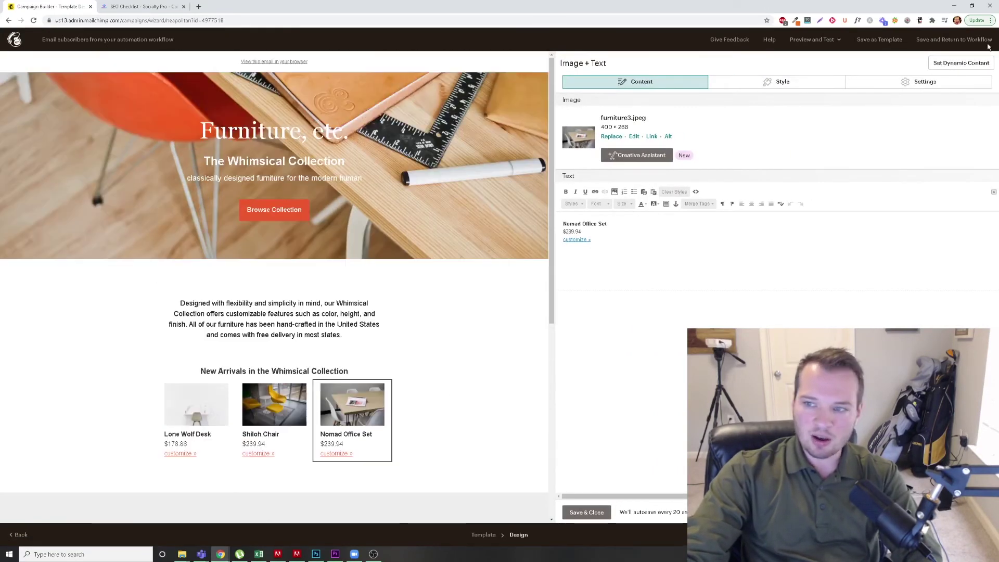
pyautogui.click(587, 512)
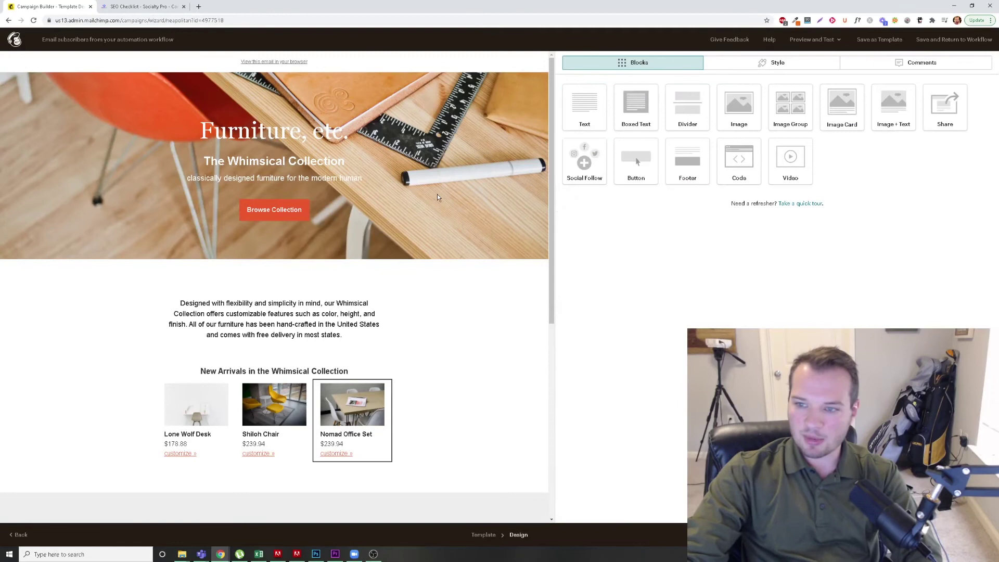
pyautogui.click(936, 43)
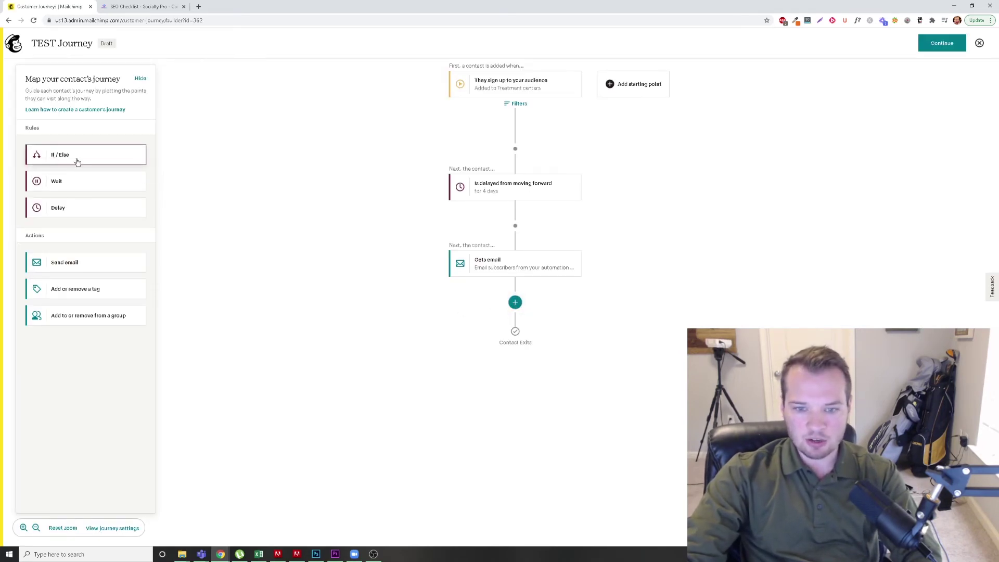
# Drop an If / Else rule onto the plus below the Gets email step.
pyautogui.moveTo(77, 163); pyautogui.dragTo(516, 304)
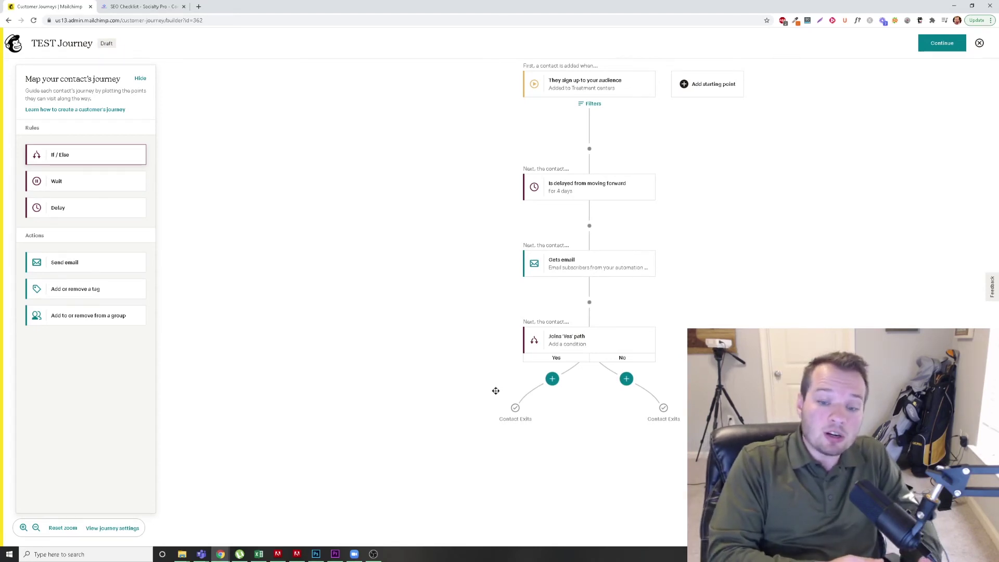
# Set the If/Else step's condition category to Campaign Activity.
pyautogui.click(570, 358)
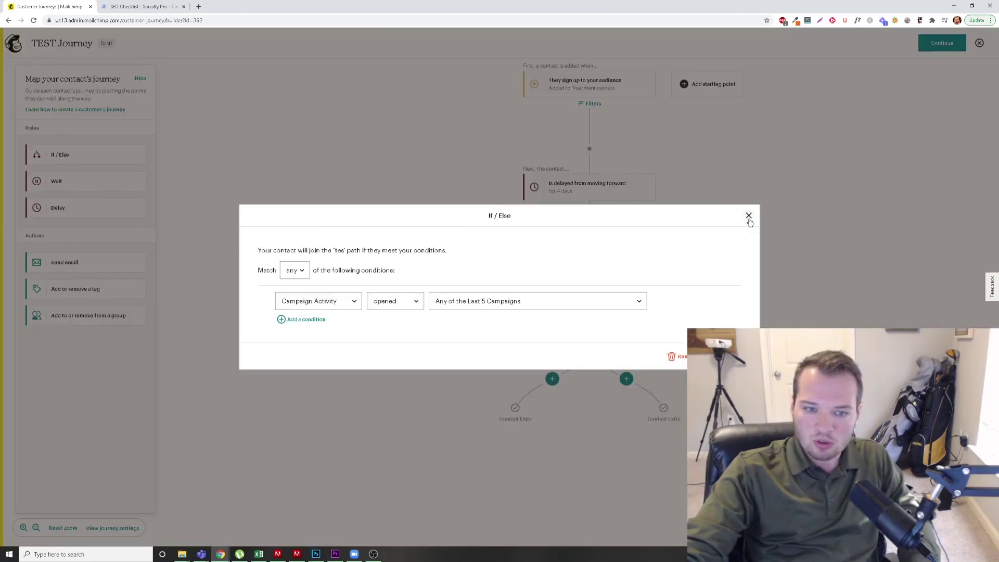
pyautogui.click(749, 216)
pyautogui.click(594, 353)
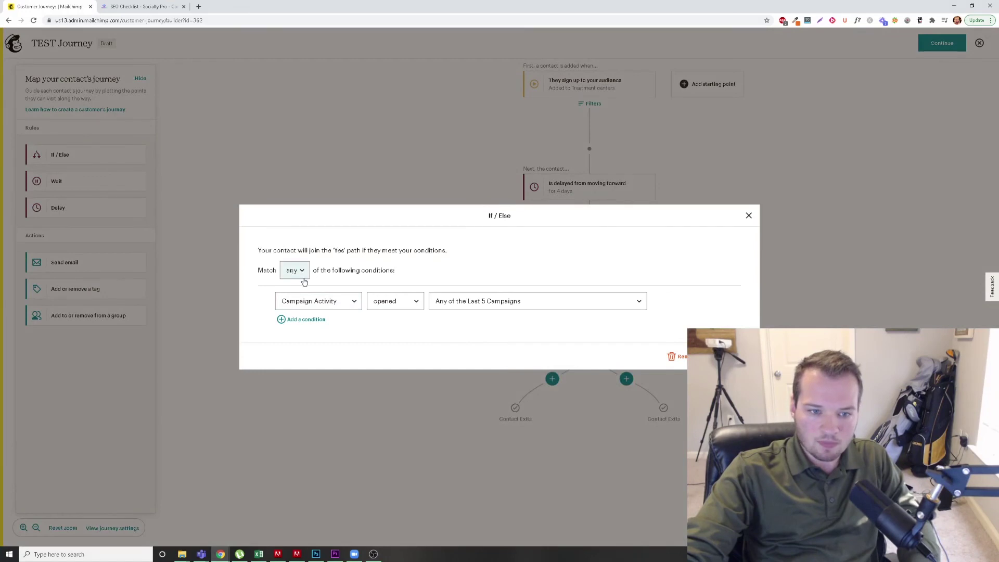
pyautogui.click(304, 279)
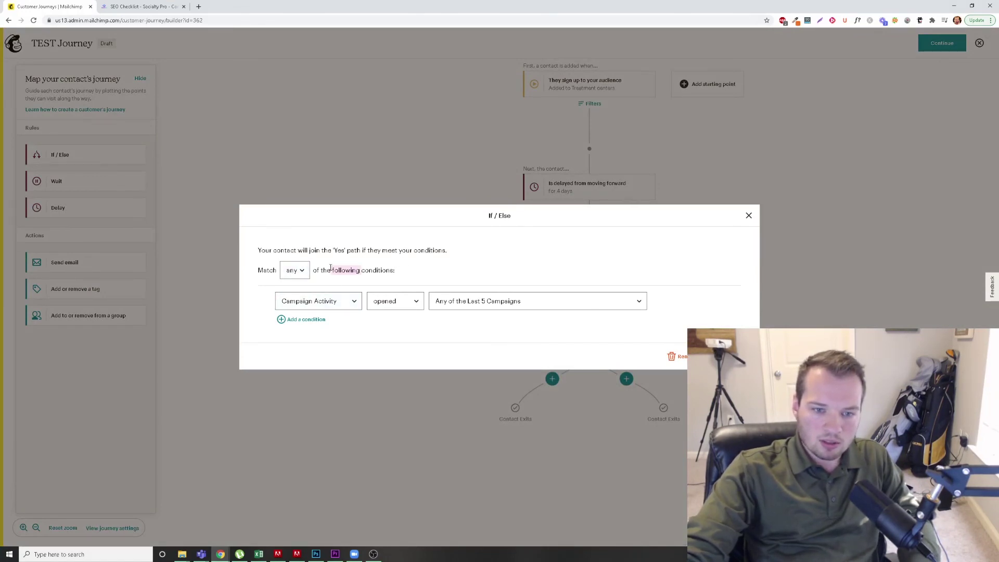
pyautogui.click(344, 305)
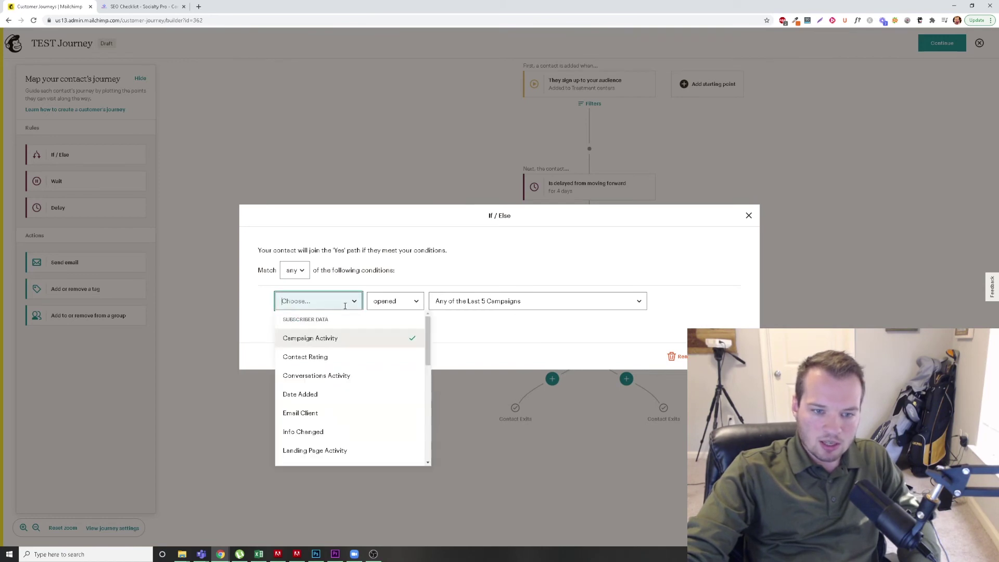
pyautogui.click(336, 310)
pyautogui.click(346, 300)
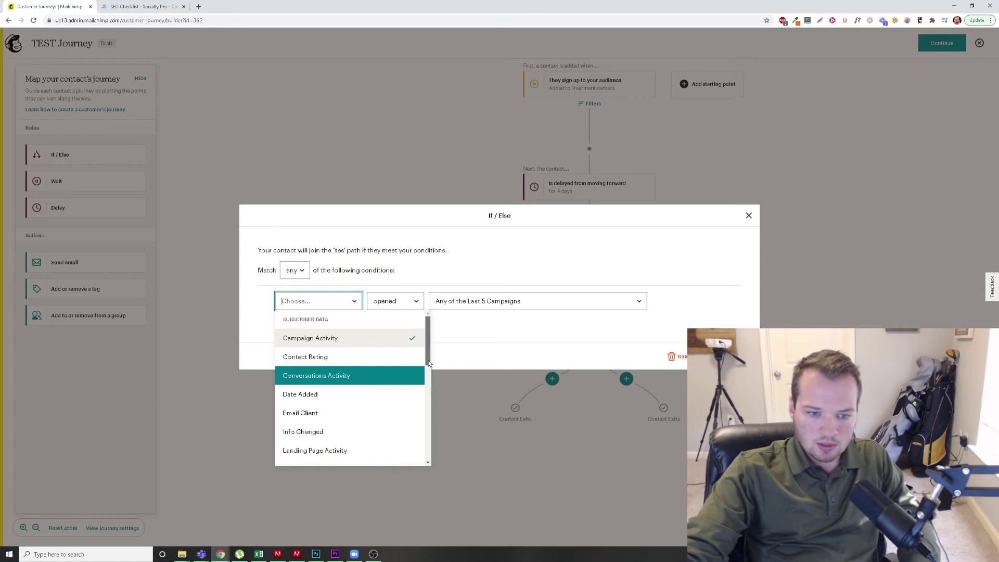
pyautogui.scroll(-4, 423, 376)
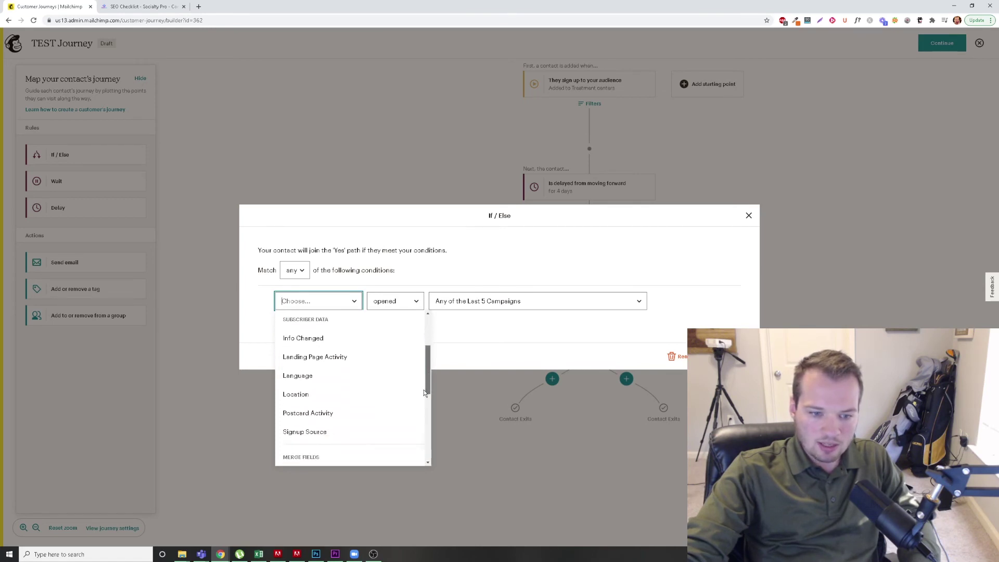
pyautogui.scroll(-3, 422, 402)
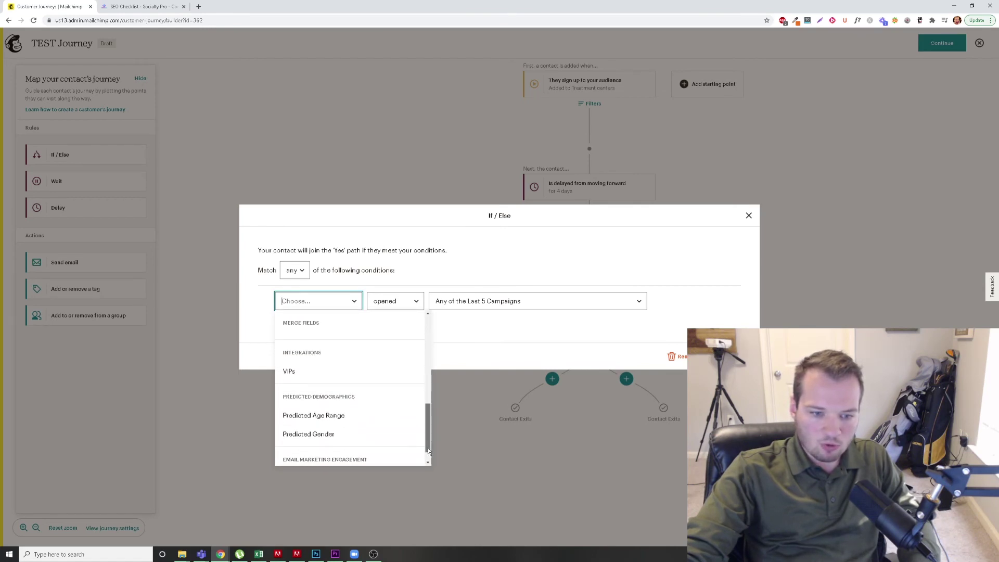
pyautogui.click(323, 456)
pyautogui.click(433, 200)
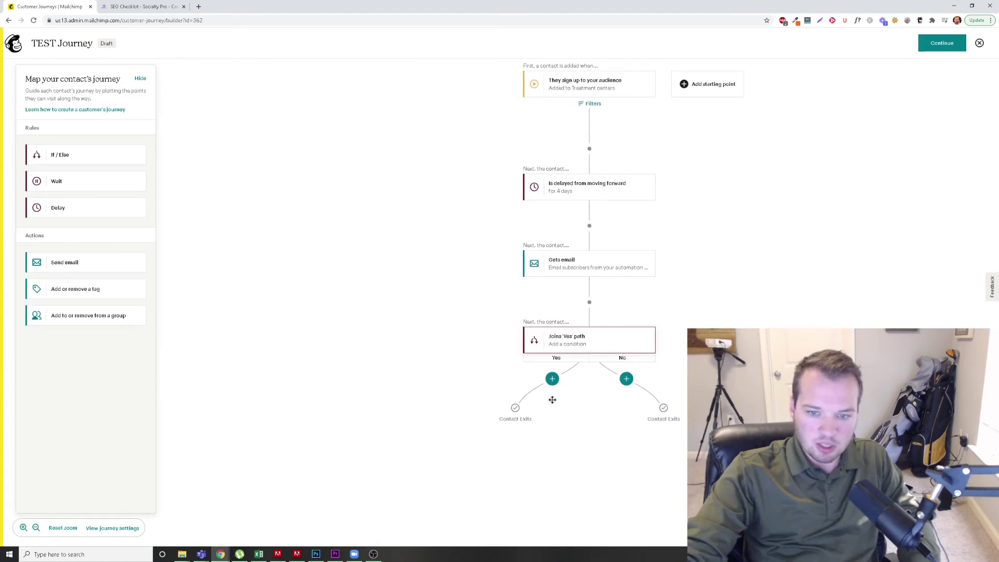
# Set the condition to opened Any of the Last 5 Campaigns and apply it.
pyautogui.click(574, 341)
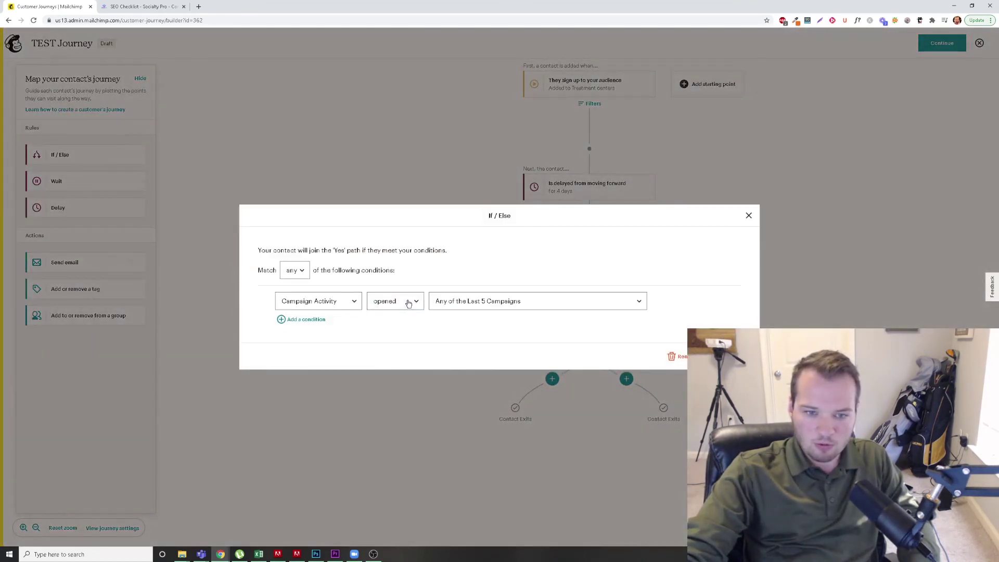
pyautogui.click(409, 302)
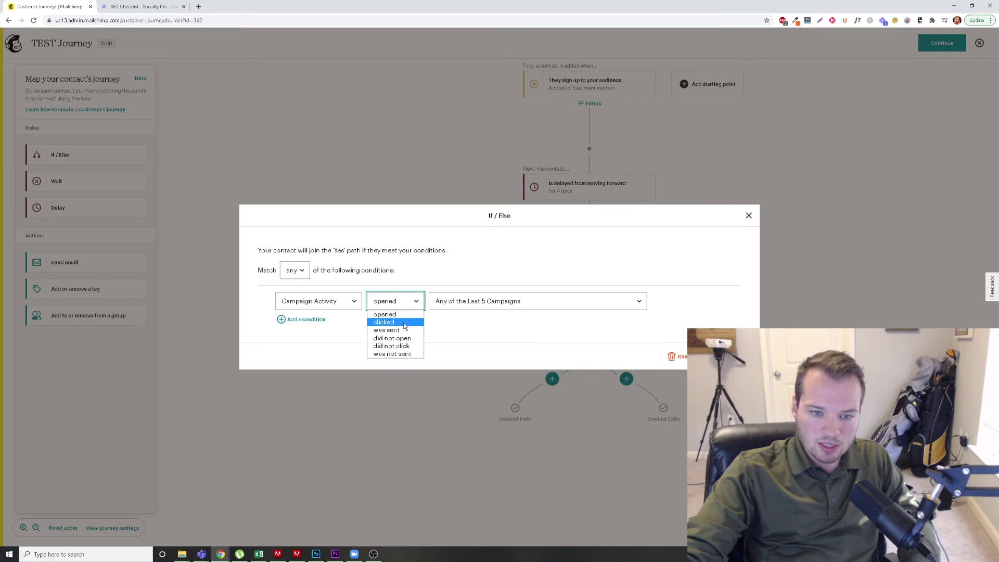
pyautogui.click(389, 314)
pyautogui.click(726, 357)
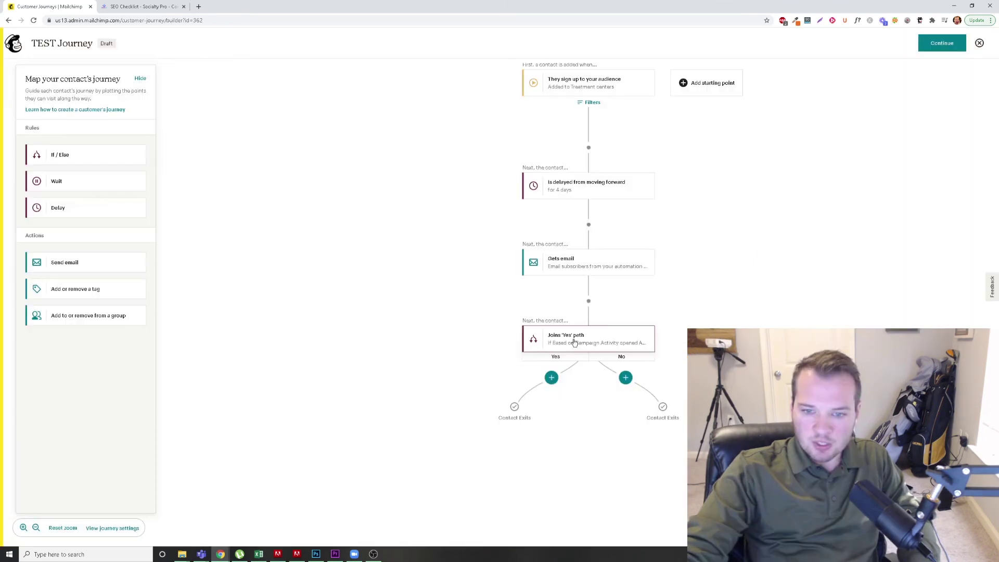
pyautogui.click(552, 383)
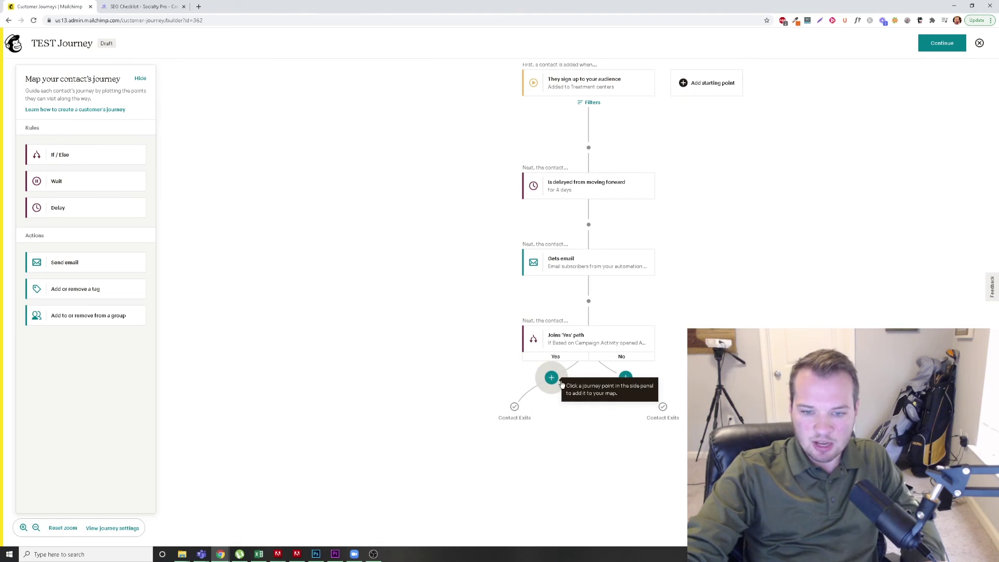
pyautogui.click(508, 462)
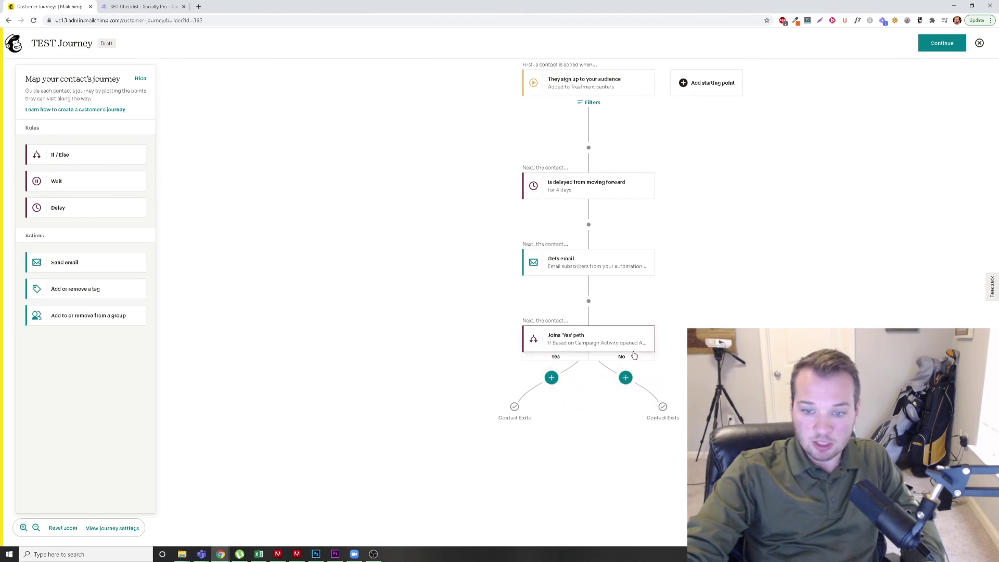
pyautogui.click(626, 385)
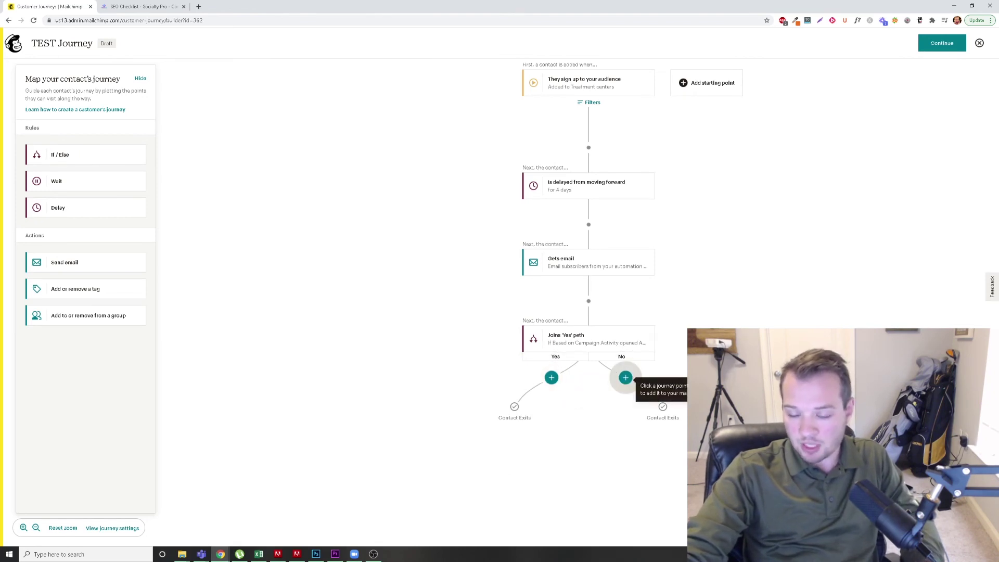
pyautogui.press('Escape')
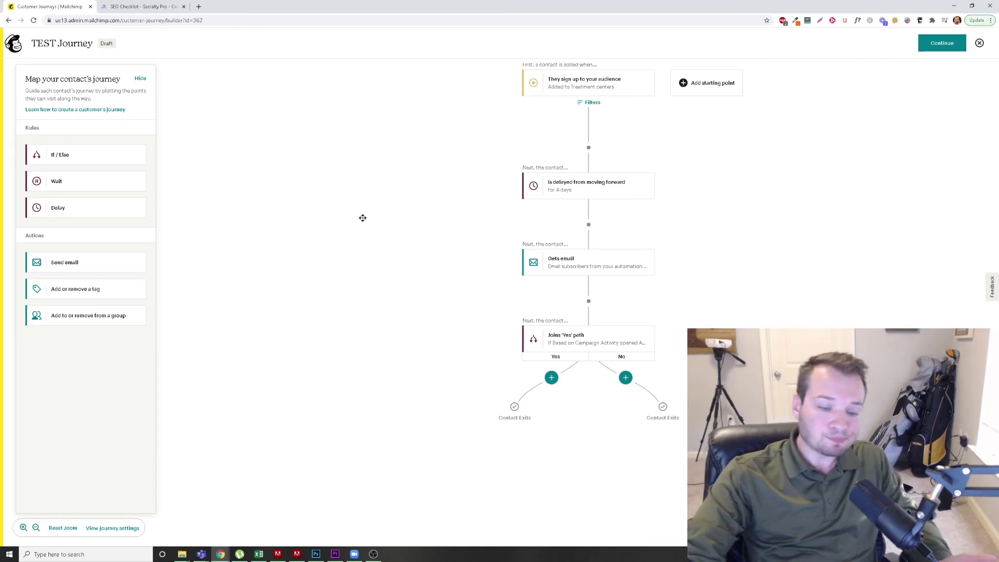
# Continue past the journey objective question, then Save and Close TEST Journey as a draft.
pyautogui.click(939, 44)
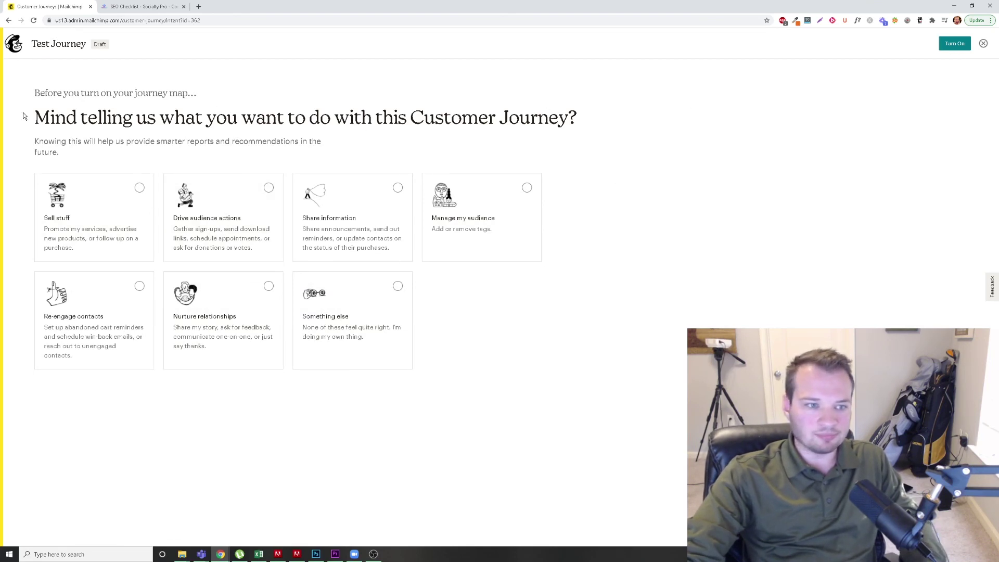
pyautogui.moveTo(24, 117); pyautogui.dragTo(382, 167)
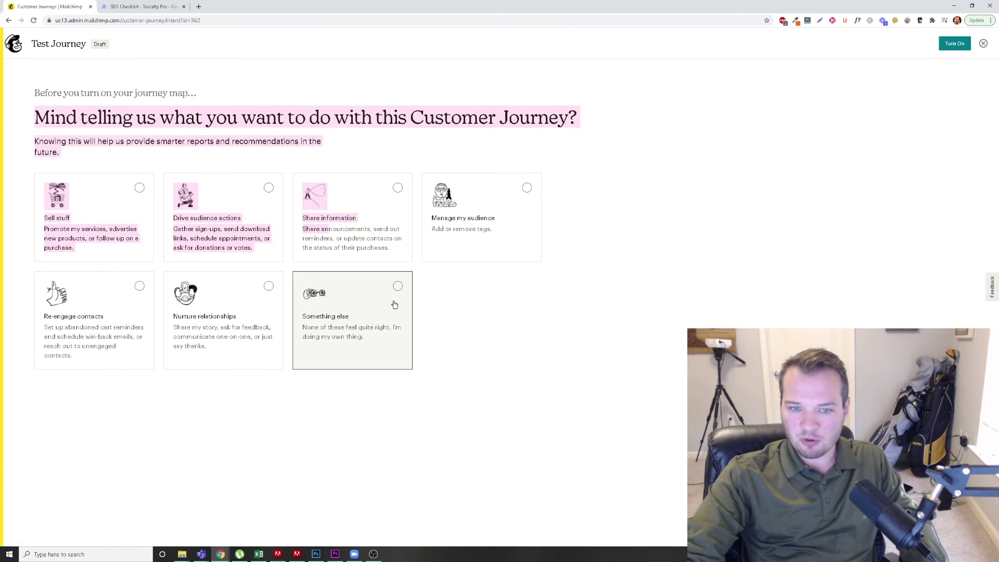
pyautogui.click(421, 131)
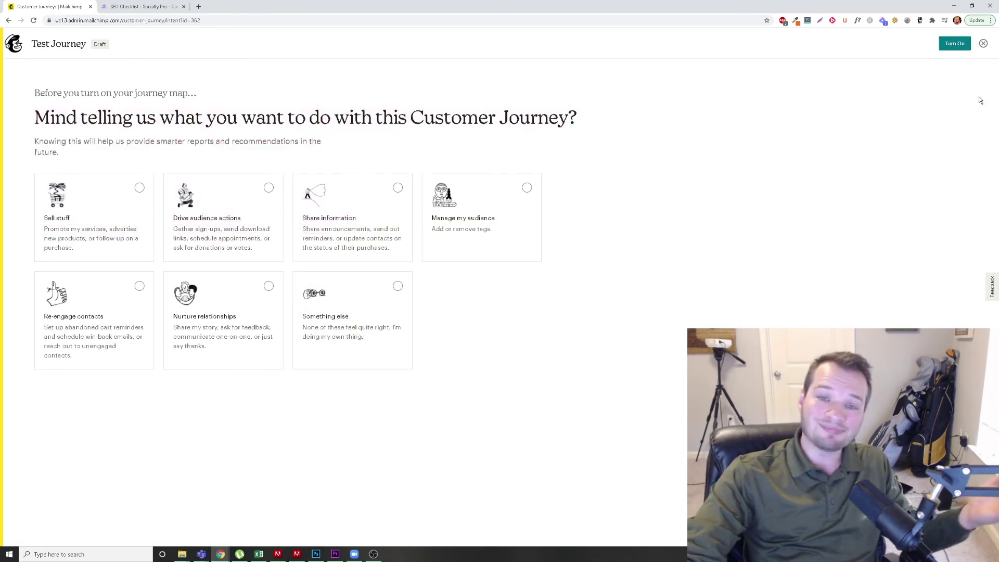
pyautogui.click(984, 44)
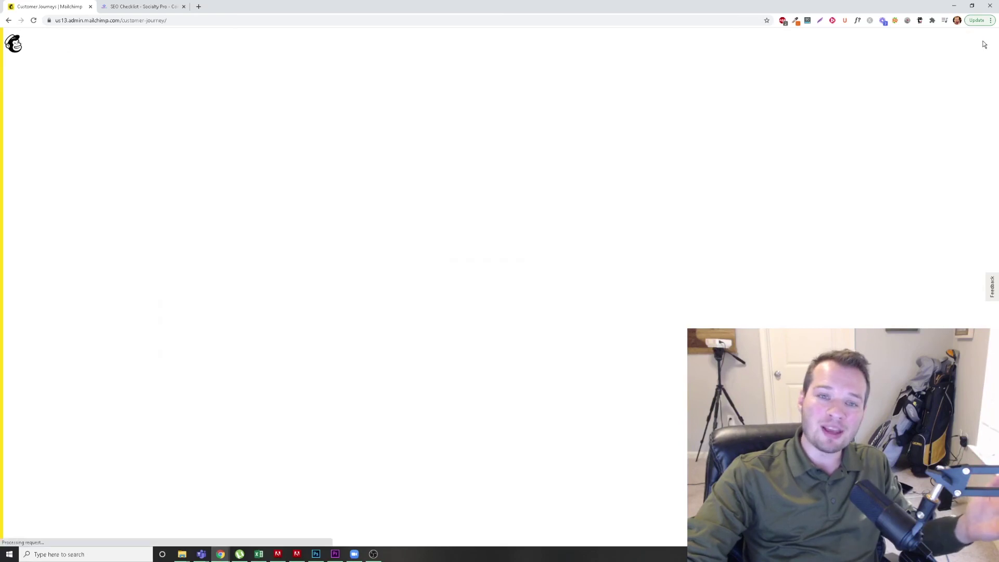